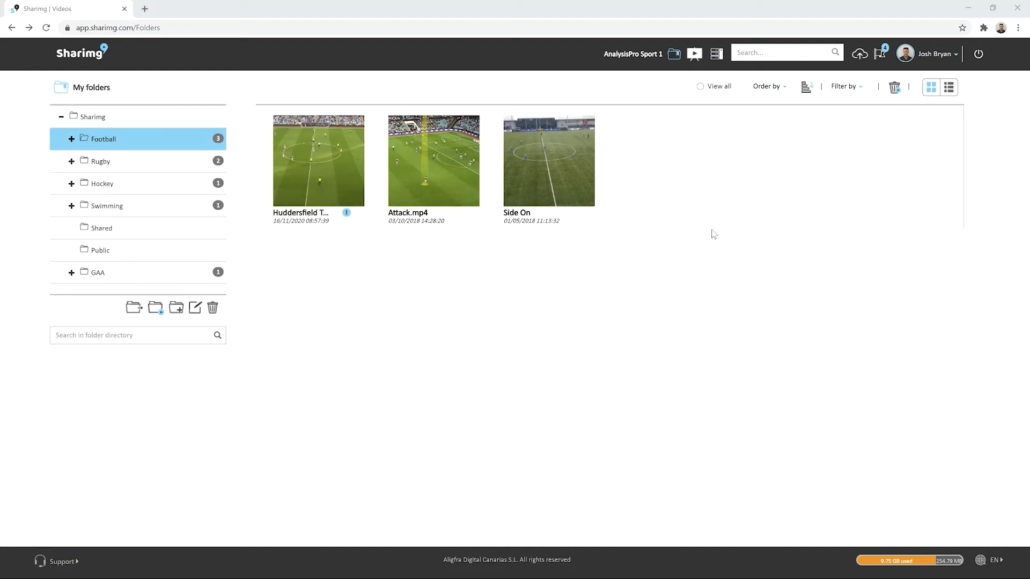
View the highlights options in the edit settings of the Huddersfield Town v Aston Villa video, and return to the folders.
{"action": "mouse_move", "coordinate": [319, 191]}
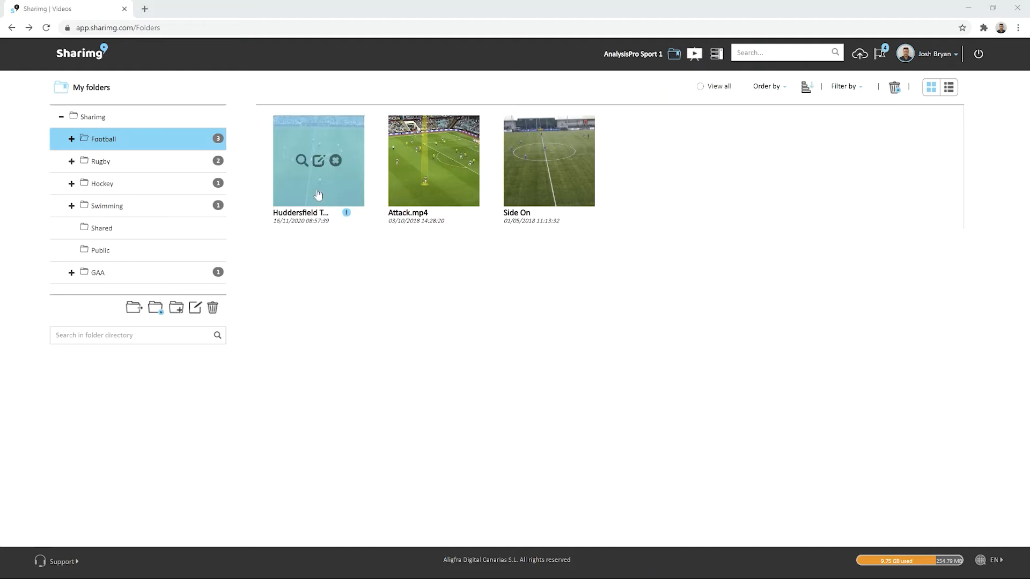
{"action": "left_click", "coordinate": [318, 161]}
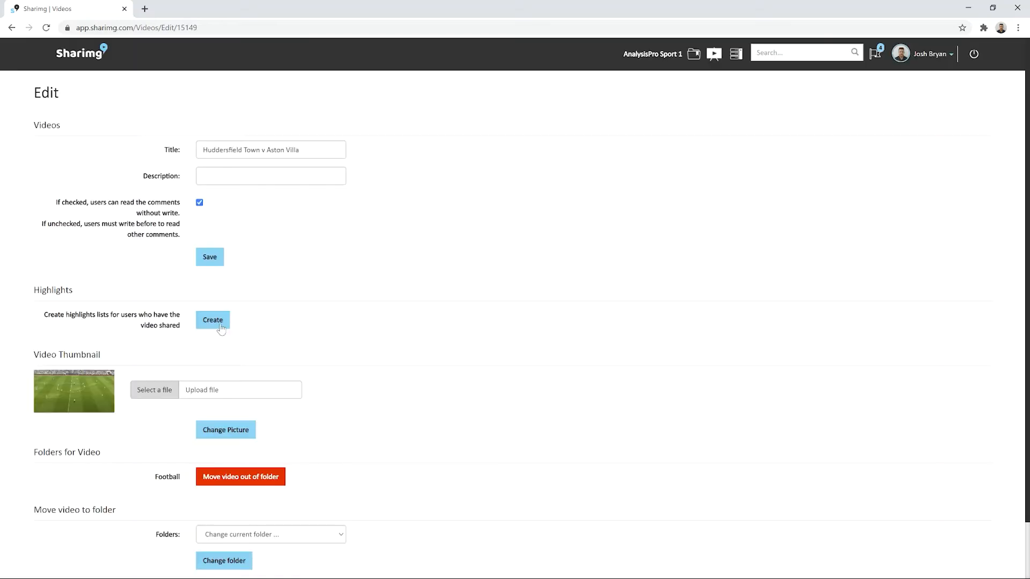
{"action": "left_click", "coordinate": [86, 58]}
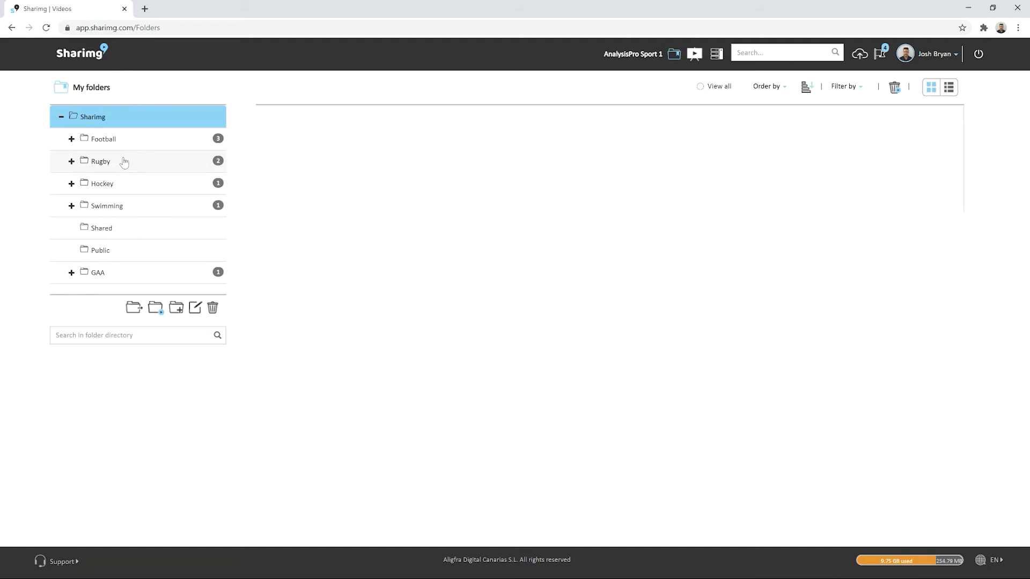
View the highlights options in the edit settings of the 171104 Paignton - Burnham On Sea video in Rugby, and return to the folders.
{"action": "left_click", "coordinate": [163, 164]}
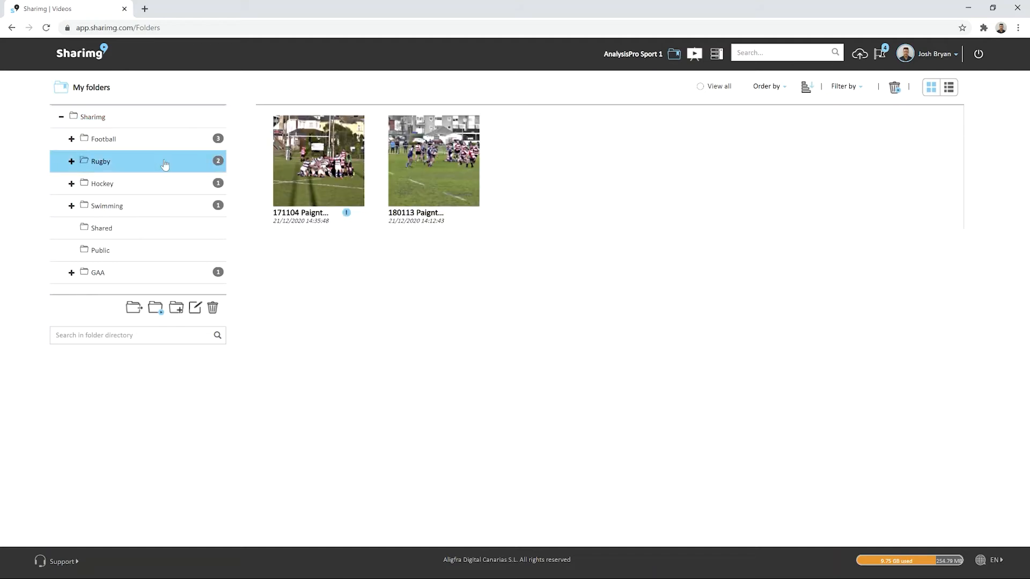
{"action": "mouse_move", "coordinate": [317, 164]}
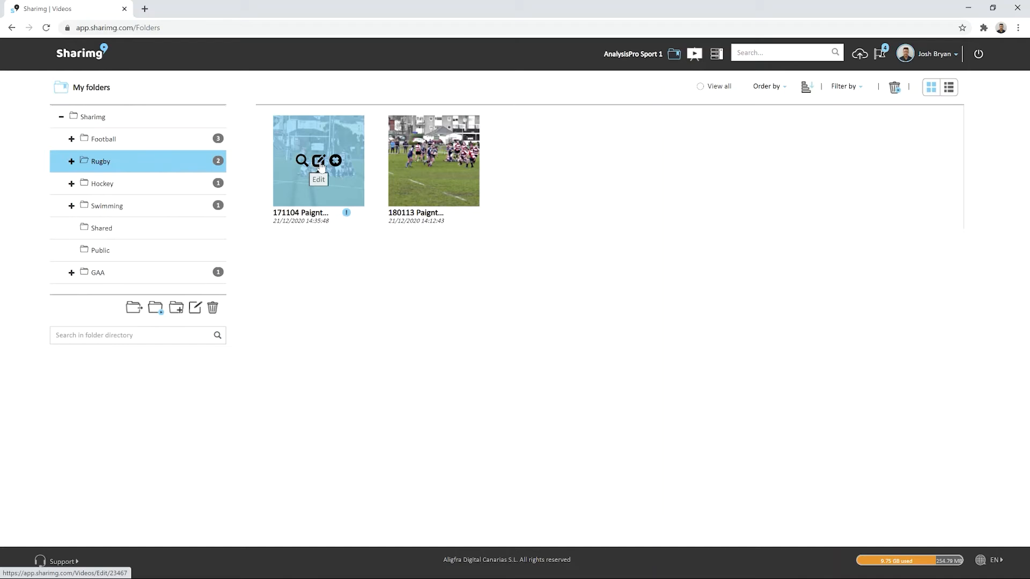
{"action": "left_click", "coordinate": [319, 162]}
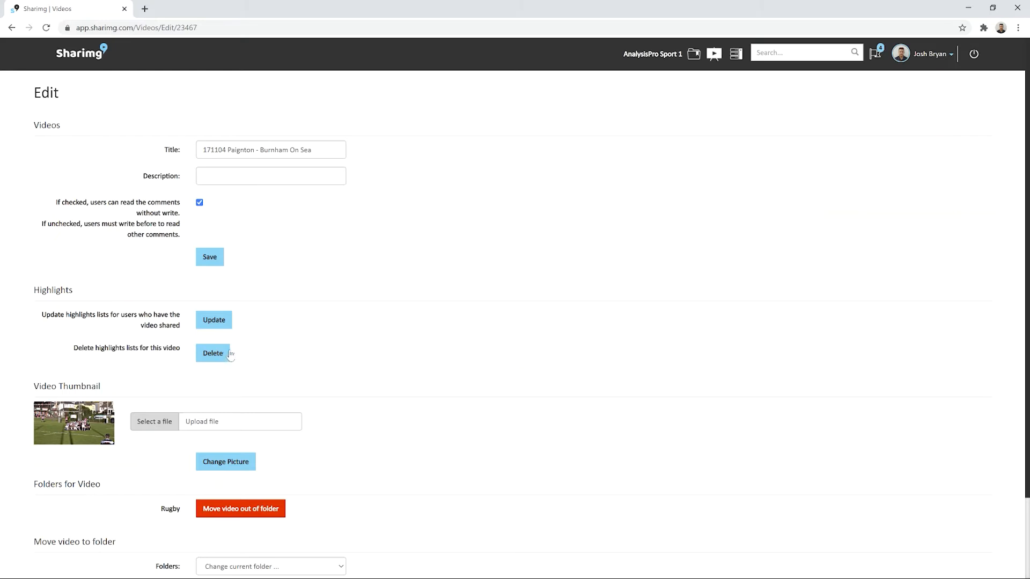
{"action": "left_click", "coordinate": [83, 57]}
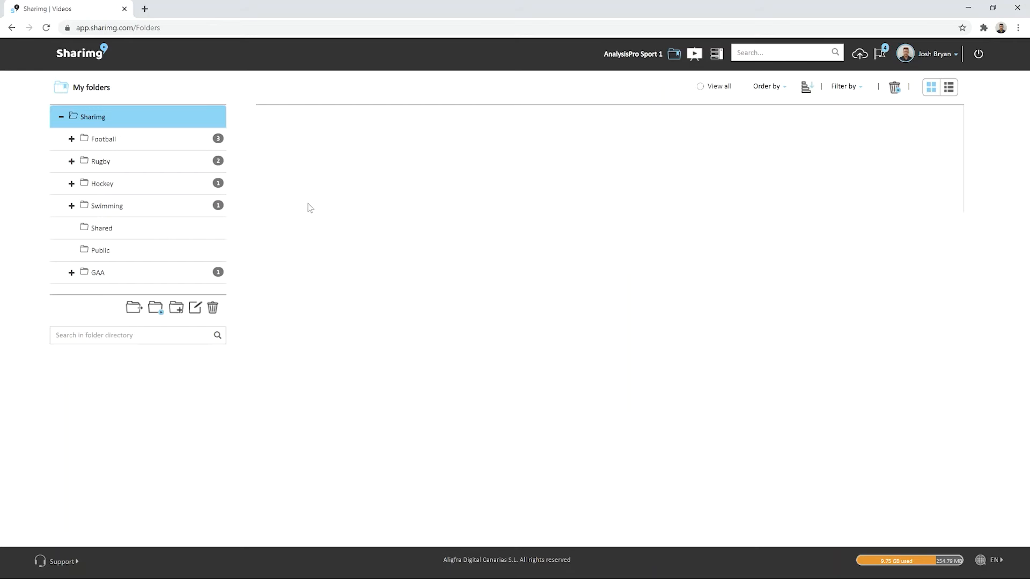
Open the 171104 Paignton - Burnham On Sea video from the Rugby folder and bring up its sharing options for users.
{"action": "left_click", "coordinate": [154, 166]}
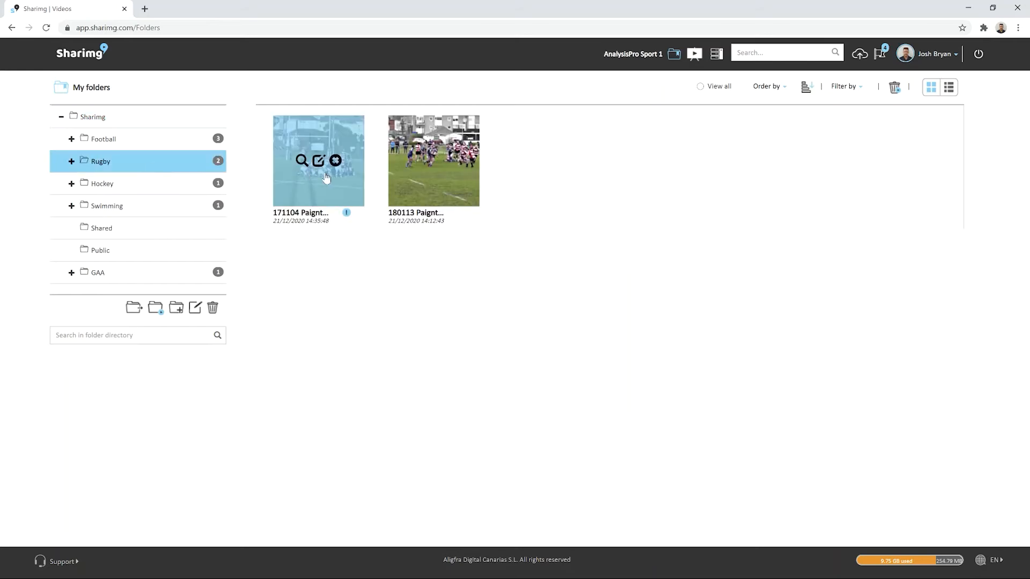
{"action": "left_click", "coordinate": [320, 191]}
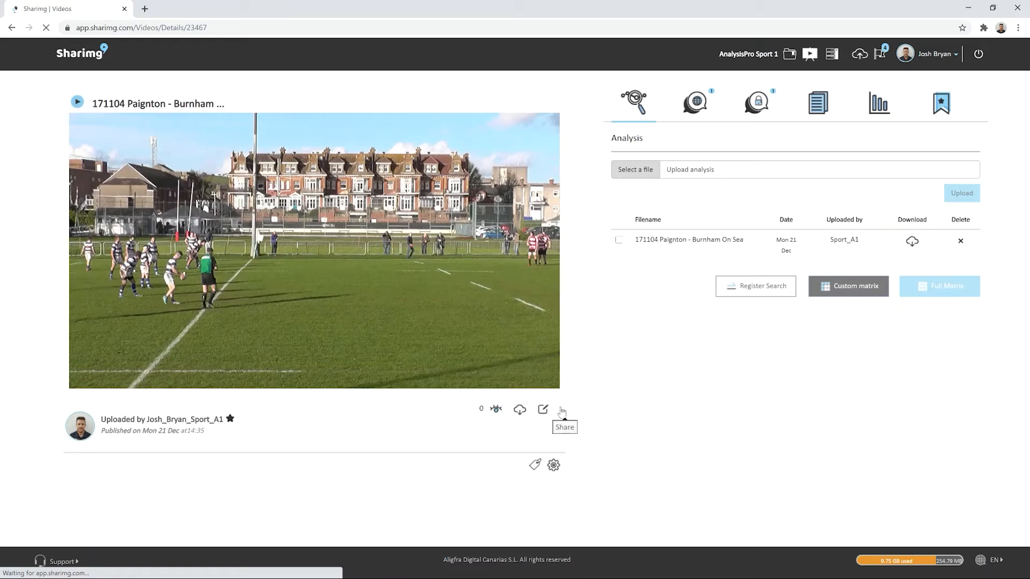
{"action": "left_click", "coordinate": [564, 412]}
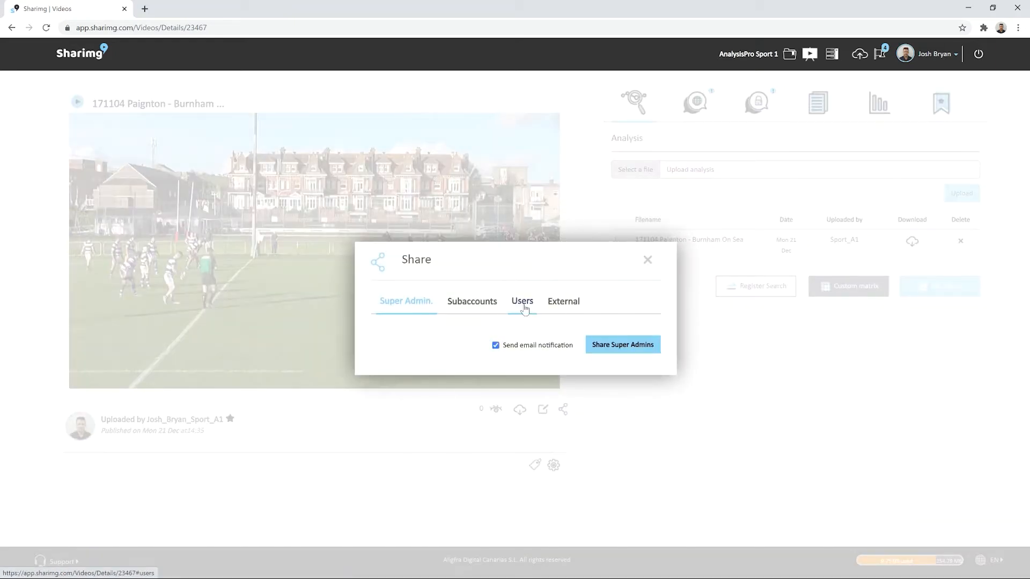
{"action": "left_click", "coordinate": [523, 301]}
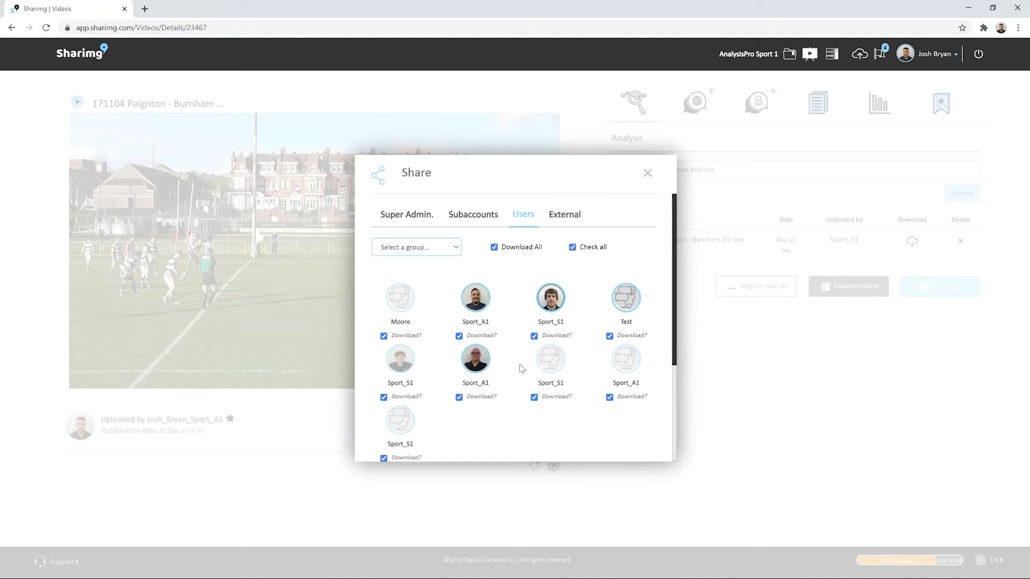
Review the list of users and the highlights notice in the sharing options, and close them without sharing.
{"action": "scroll", "coordinate": [460, 346], "scroll_direction": "down", "scroll_amount": 3}
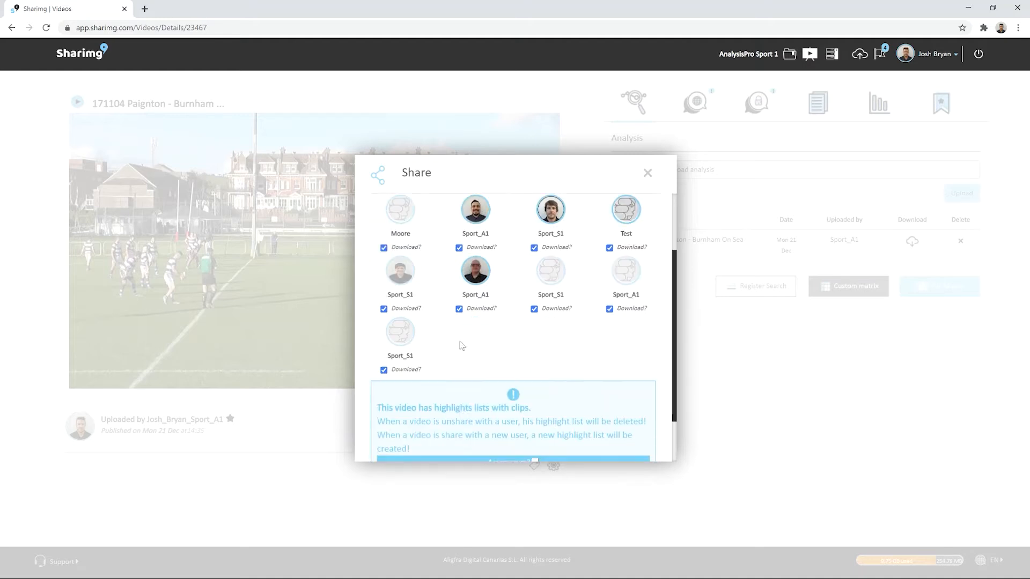
{"action": "scroll", "coordinate": [563, 316], "scroll_direction": "up", "scroll_amount": 4}
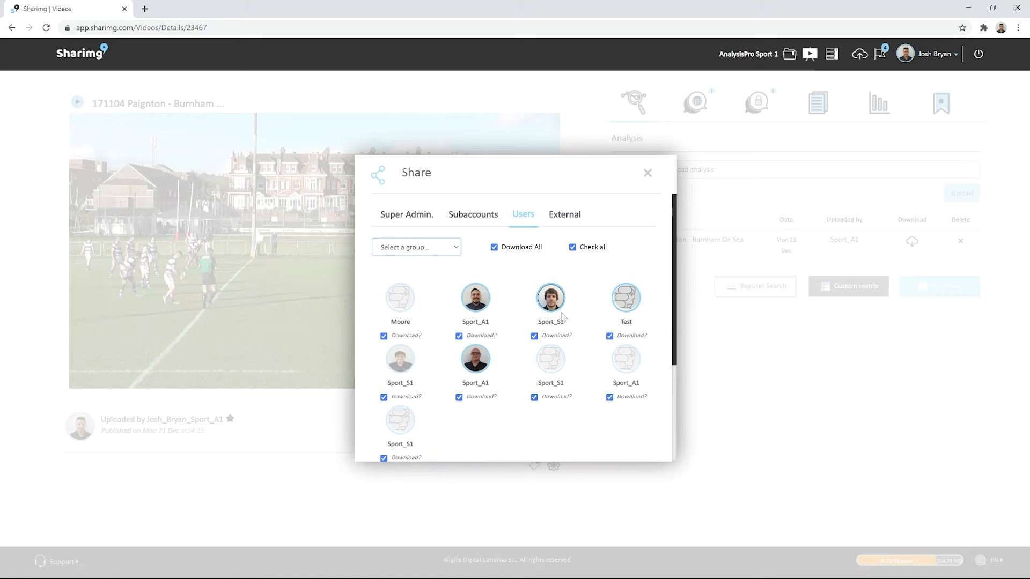
{"action": "scroll", "coordinate": [573, 296], "scroll_direction": "down", "scroll_amount": 3}
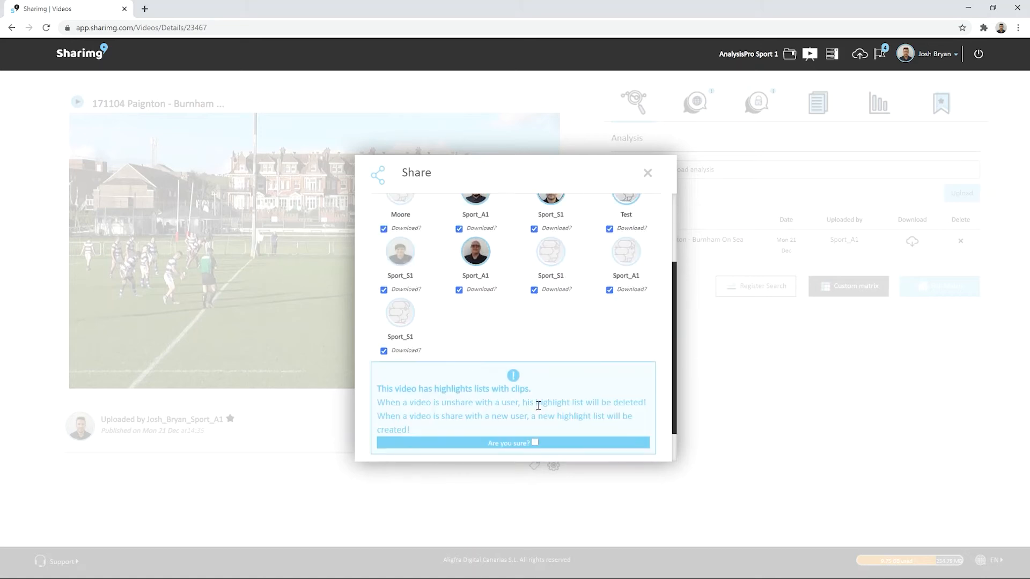
{"action": "scroll", "coordinate": [538, 389], "scroll_direction": "down", "scroll_amount": 1}
{"action": "scroll", "coordinate": [539, 387], "scroll_direction": "up", "scroll_amount": 4}
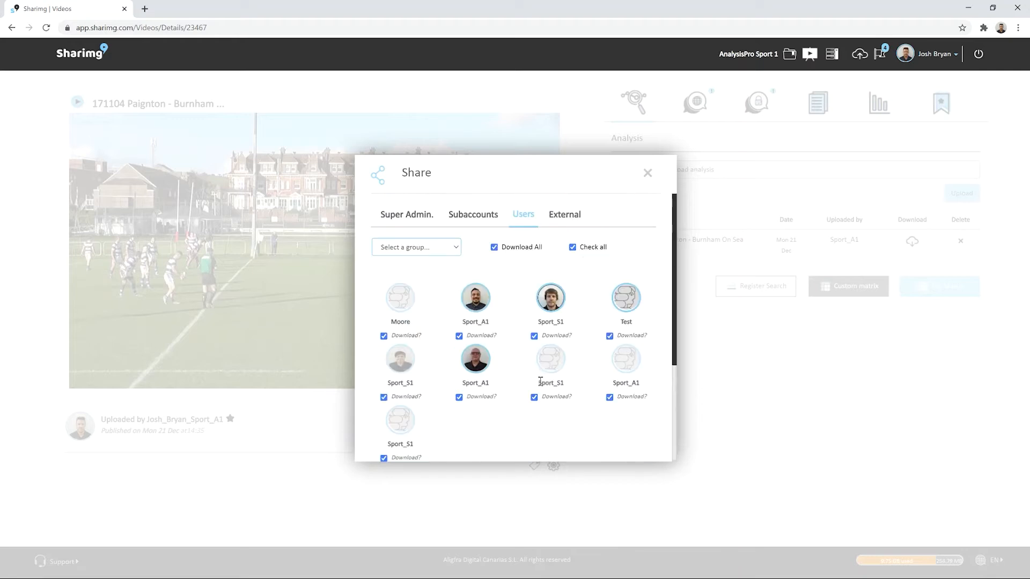
{"action": "left_click", "coordinate": [648, 173]}
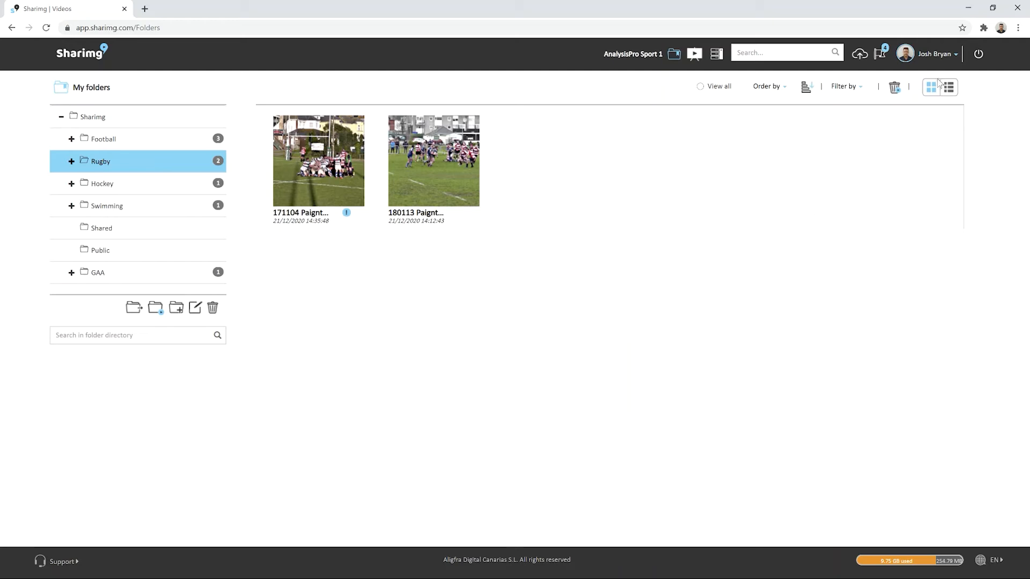
Enable highlight creation as the default in the account settings and save.
{"action": "left_click", "coordinate": [939, 57]}
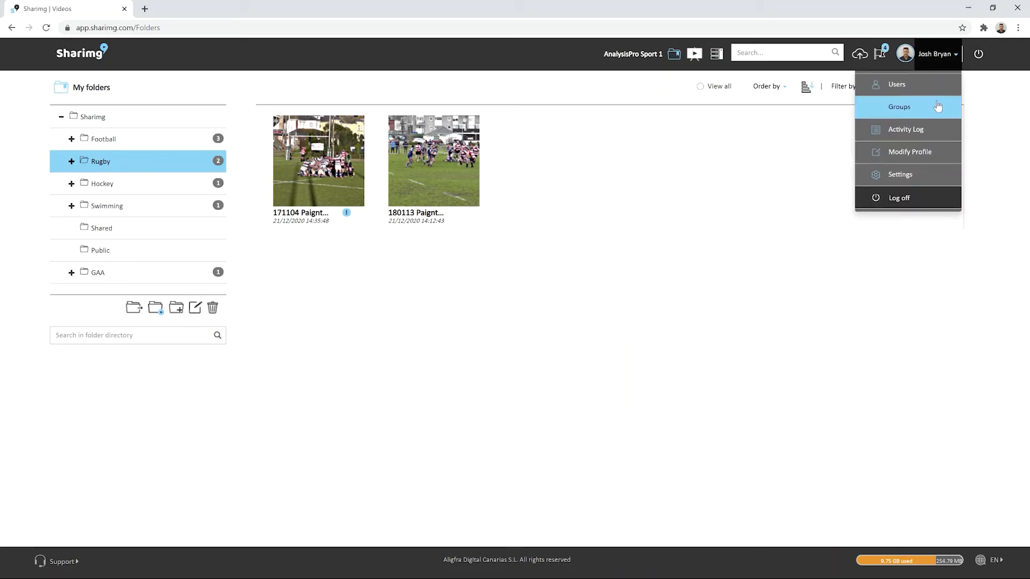
{"action": "left_click", "coordinate": [911, 177]}
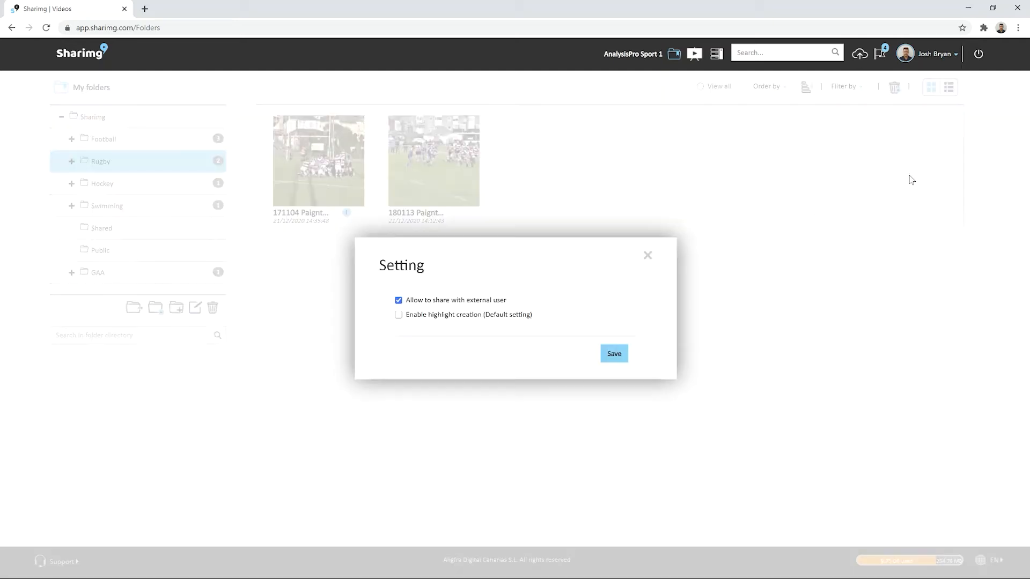
{"action": "left_click", "coordinate": [439, 317]}
{"action": "left_click", "coordinate": [614, 355]}
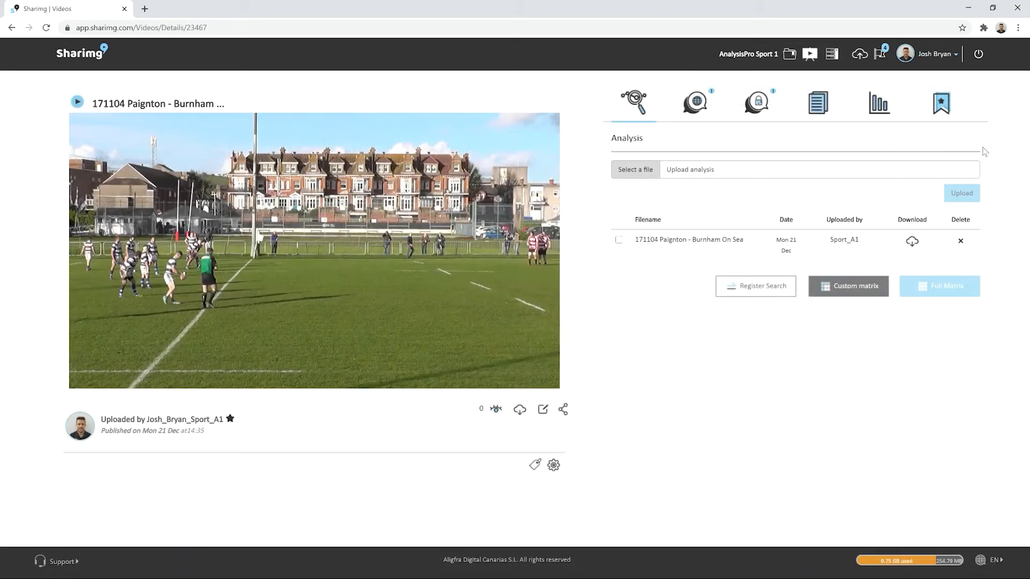
Open the video's highlights section for adding clips, and play the video to about 00:00:05 before pausing.
{"action": "left_click", "coordinate": [946, 107]}
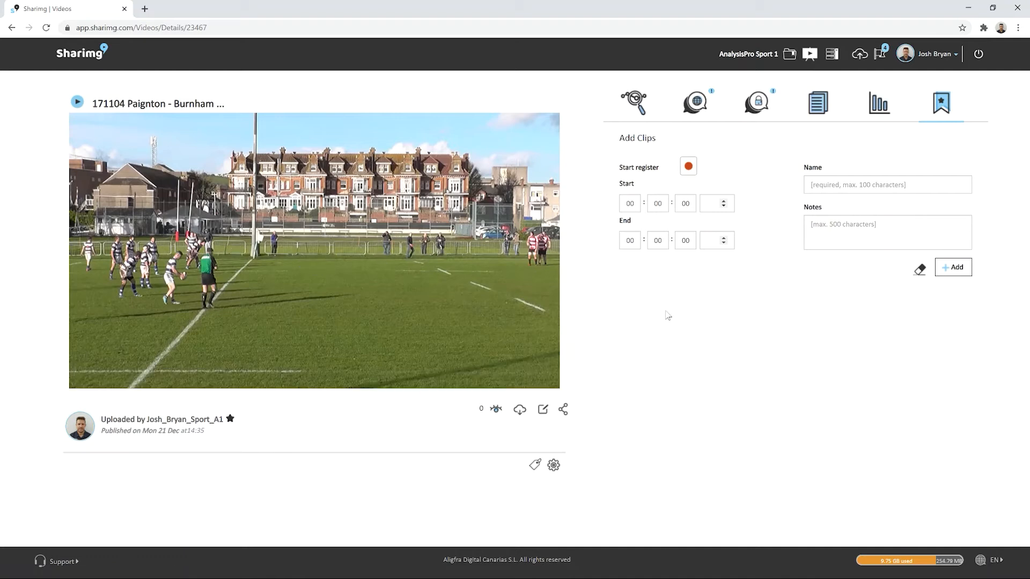
{"action": "mouse_move", "coordinate": [384, 236]}
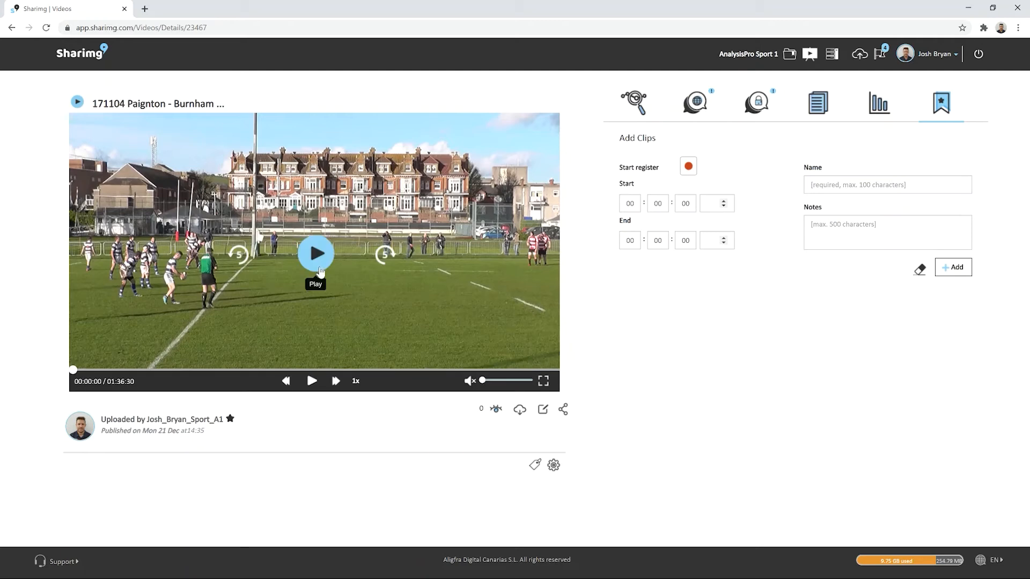
{"action": "left_click", "coordinate": [319, 267]}
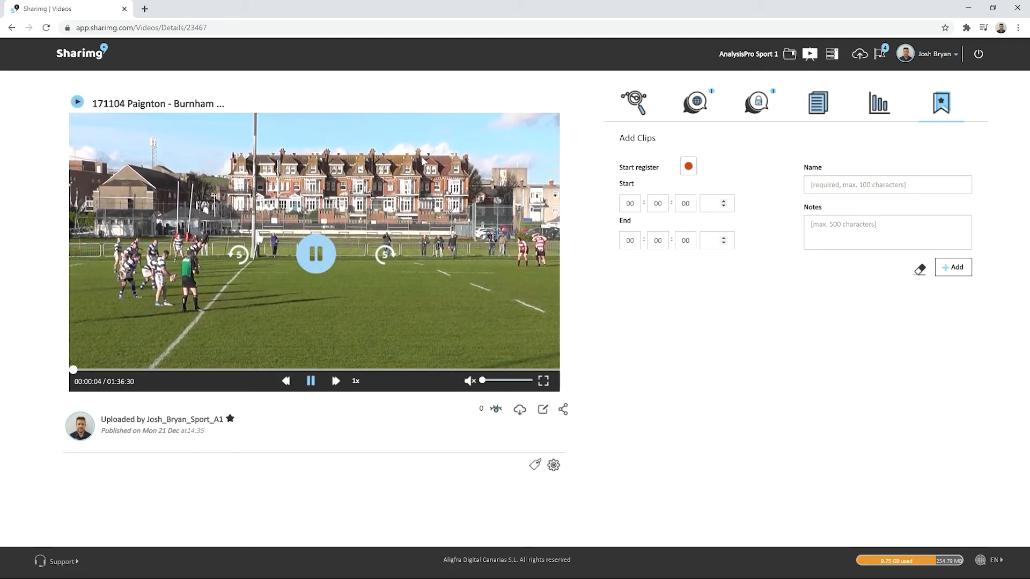
{"action": "left_click", "coordinate": [449, 222]}
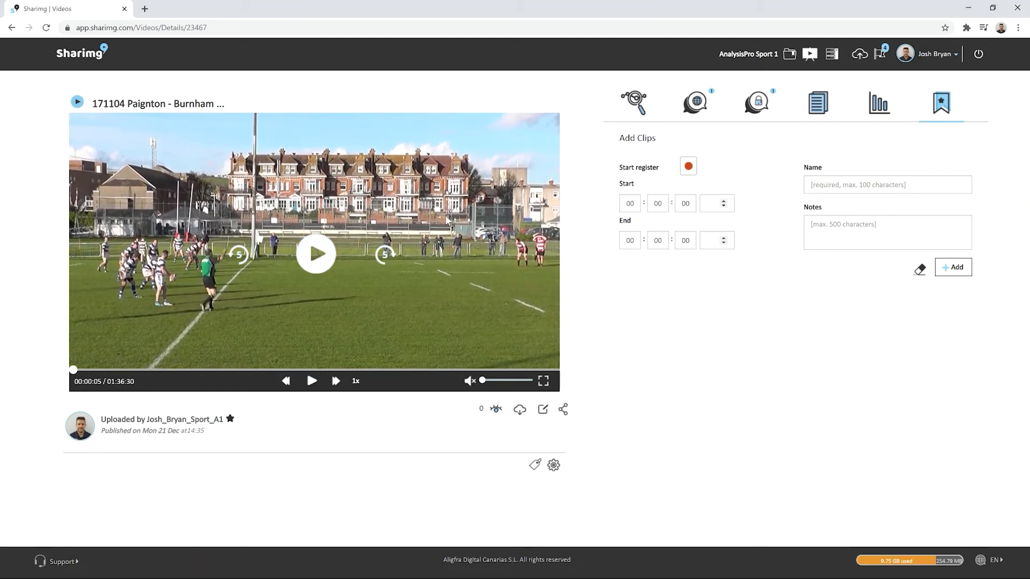
Skip the paused video forward 15 seconds to 00:00:20 and back to 00:00:05.
{"action": "key", "text": "Right"}
{"action": "key", "text": "Right"}
{"action": "key", "text": "Right"}
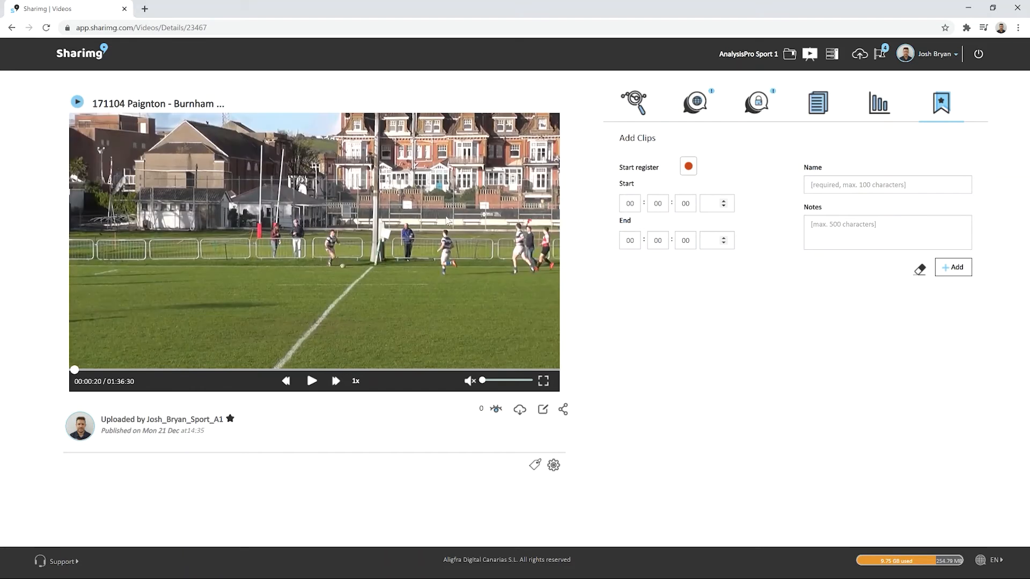
{"action": "key", "text": "Left"}
{"action": "key", "text": "Left"}
{"action": "key", "text": "Left"}
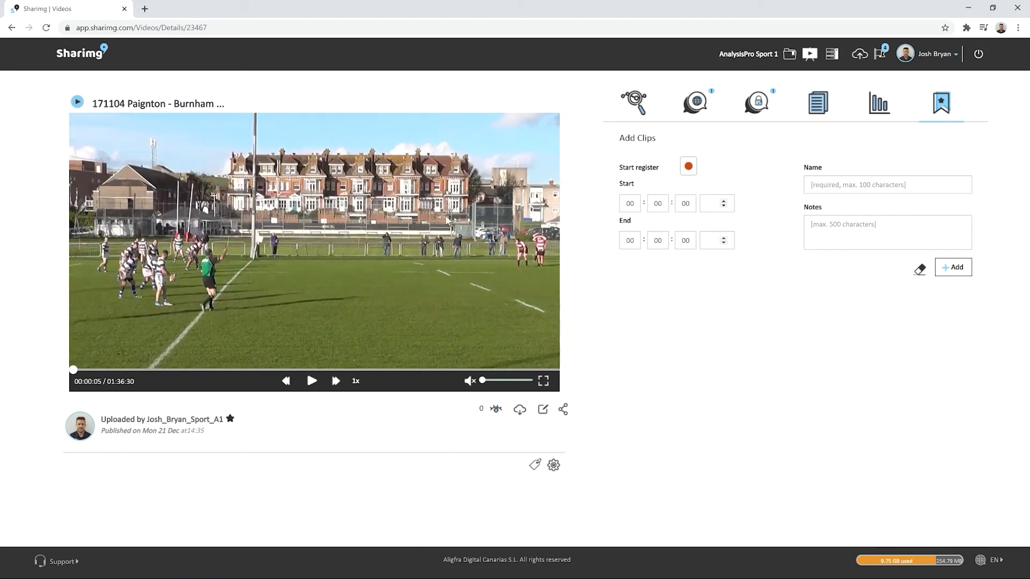
Resume the video, raise its playback speed to 2.5x, and restore it to 1x.
{"action": "left_click", "coordinate": [450, 340]}
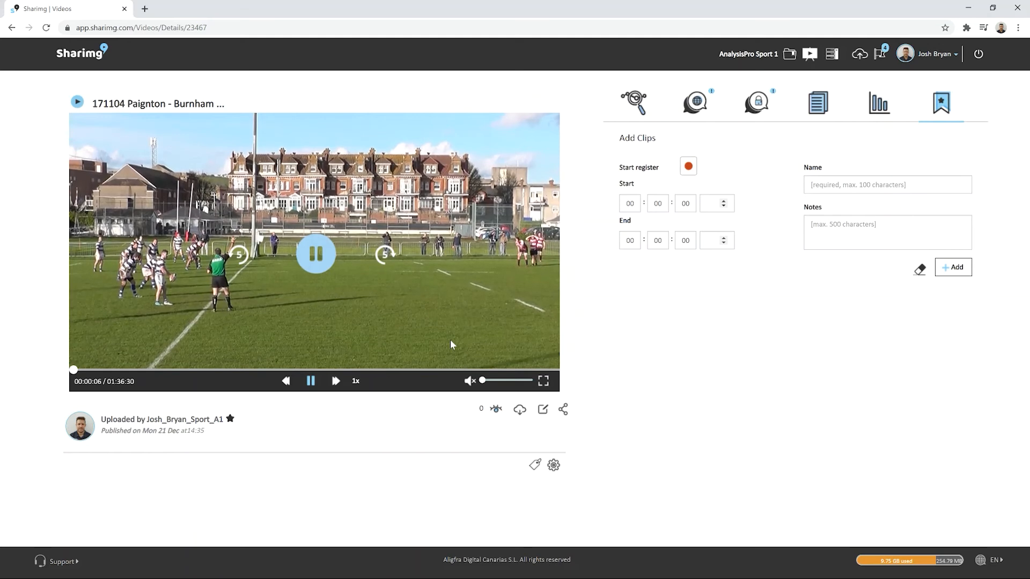
{"action": "key", "text": "Right"}
{"action": "key", "text": "Right"}
{"action": "key", "text": "Left"}
{"action": "key", "text": "Left"}
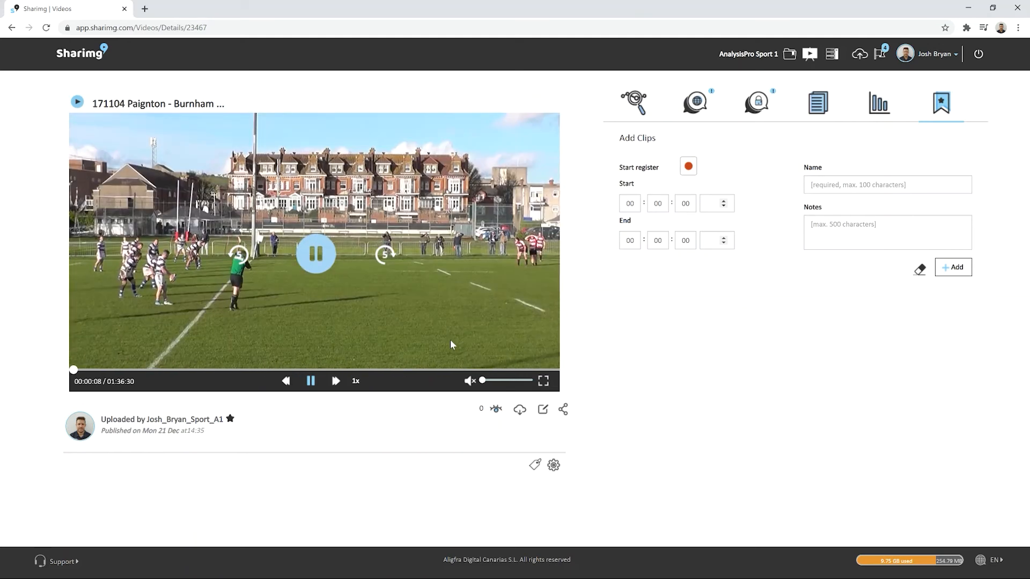
{"action": "left_click", "coordinate": [356, 380]}
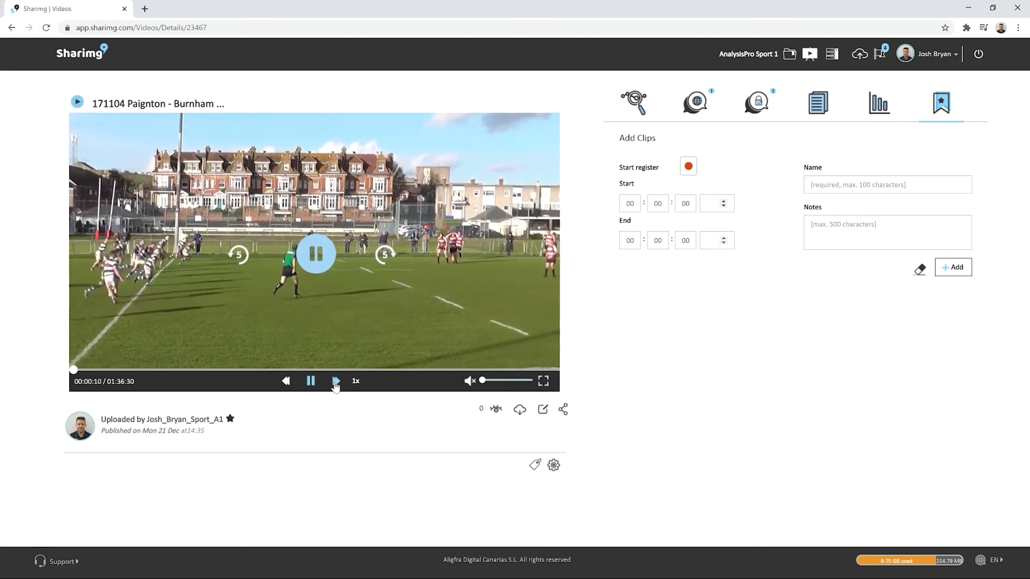
{"action": "left_click", "coordinate": [334, 382]}
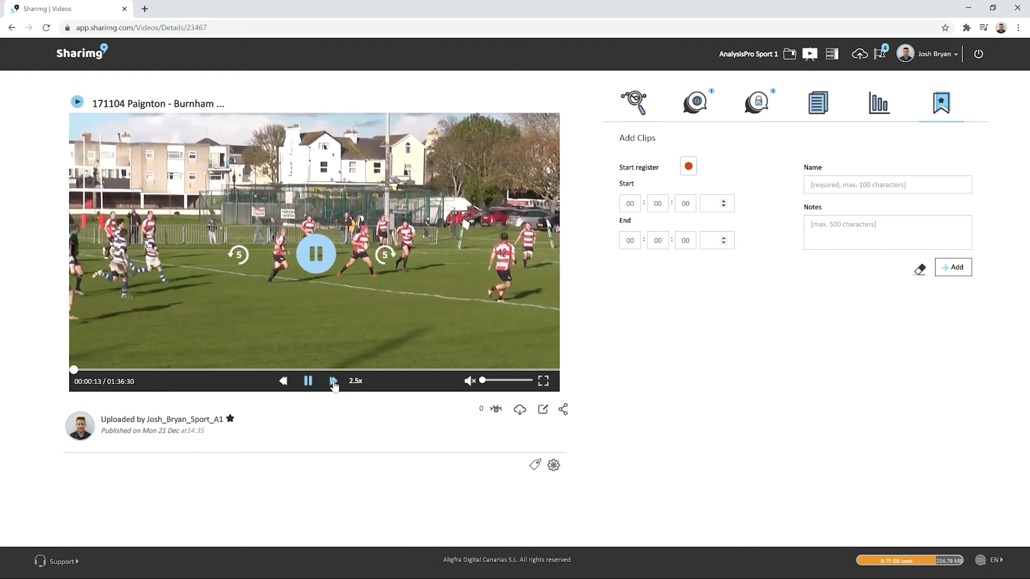
{"action": "left_click", "coordinate": [283, 383]}
{"action": "left_click", "coordinate": [284, 384]}
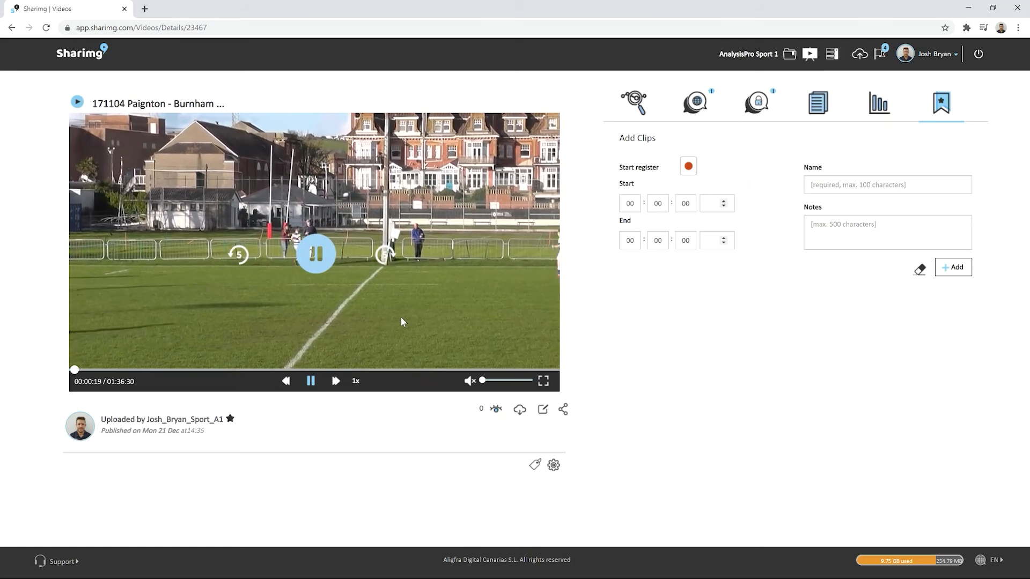
Speed the playing video up to 2x and return it to normal 1x speed.
{"action": "key", "text": "Right"}
{"action": "key", "text": "Right"}
{"action": "key", "text": "Right"}
{"action": "key", "text": "Right"}
{"action": "key", "text": "Right"}
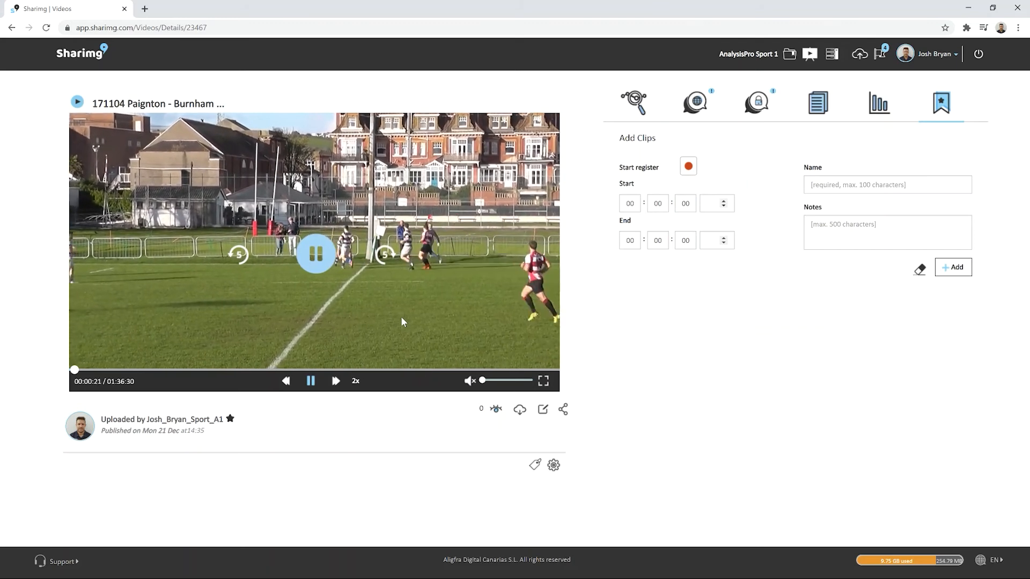
{"action": "key", "text": "Left"}
{"action": "key", "text": "Left"}
{"action": "key", "text": "Left"}
{"action": "key", "text": "Left"}
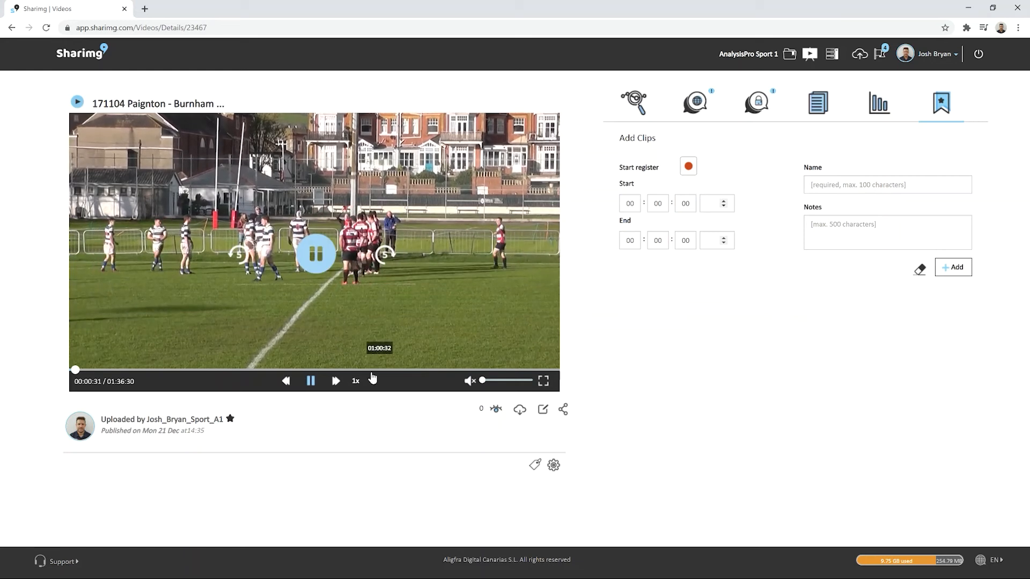
{"action": "left_click", "coordinate": [355, 381]}
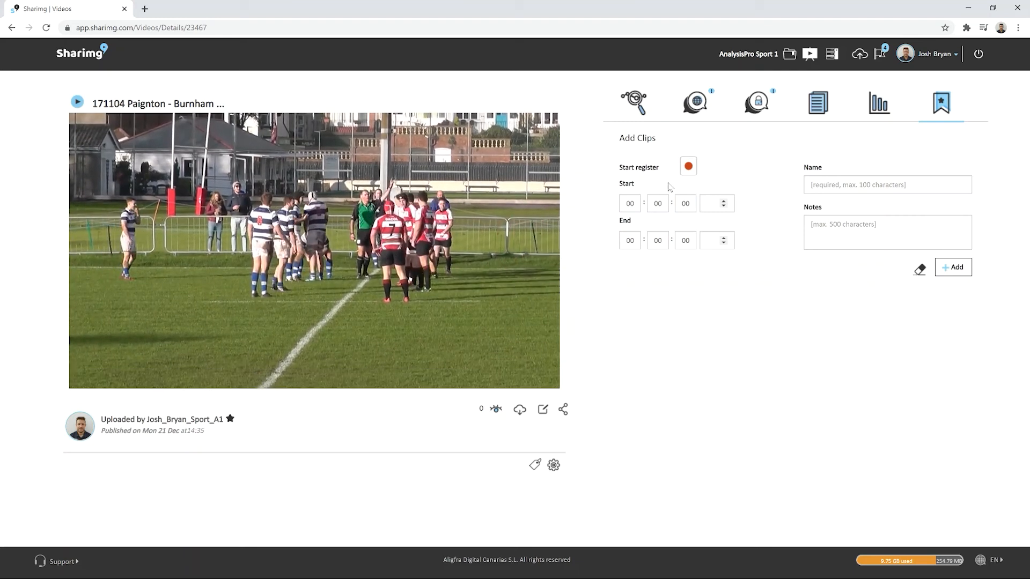
Register a clip's range during playback, starting at 00:00:39 and ending at 00:00:45.
{"action": "left_click", "coordinate": [688, 168]}
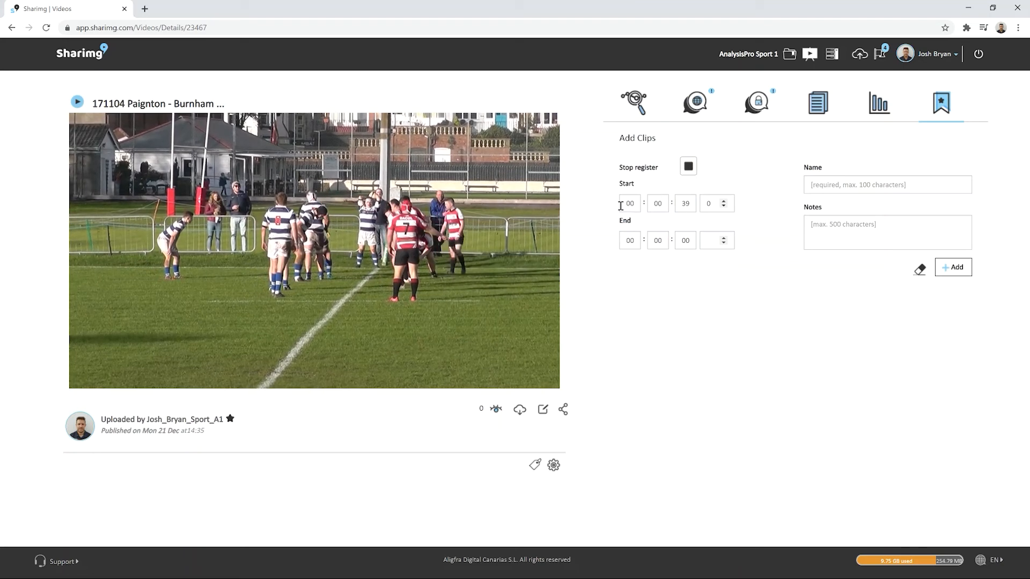
{"action": "left_click", "coordinate": [690, 168]}
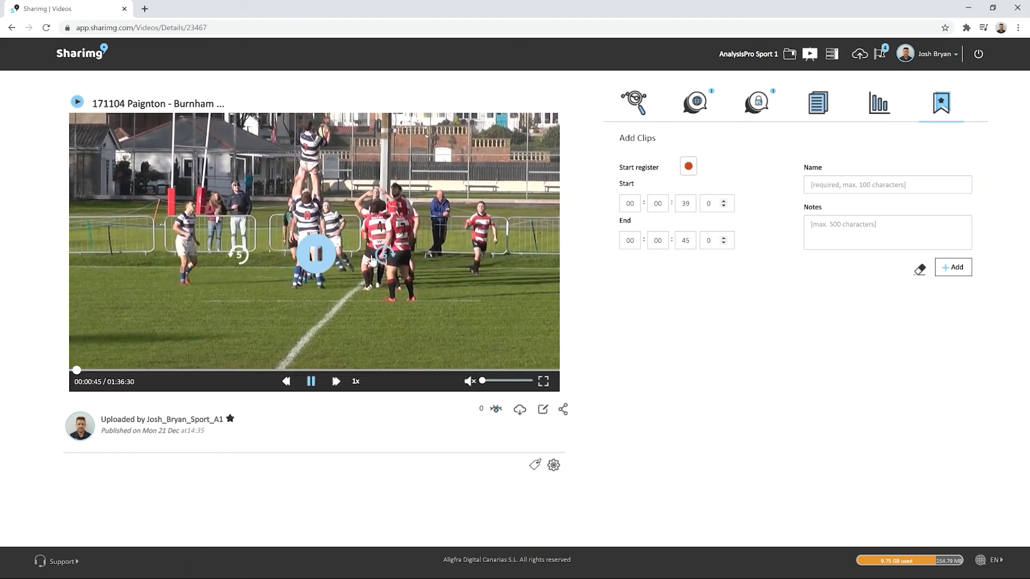
Name the registered clip "Admin clip" with the notes "Type some here" and add it to the clip table.
{"action": "left_click", "coordinate": [829, 185]}
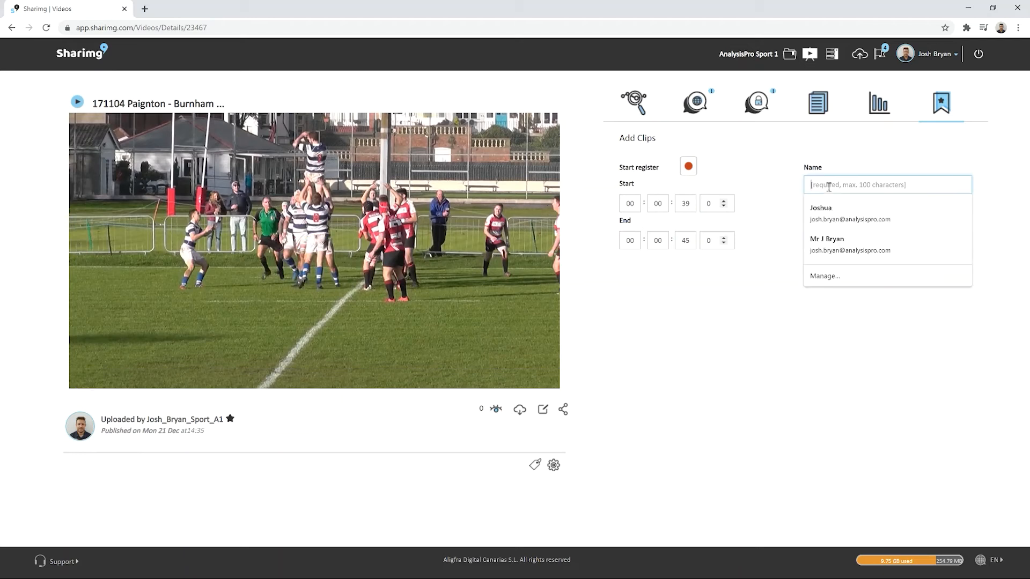
{"action": "type", "text": "Admin cl"}
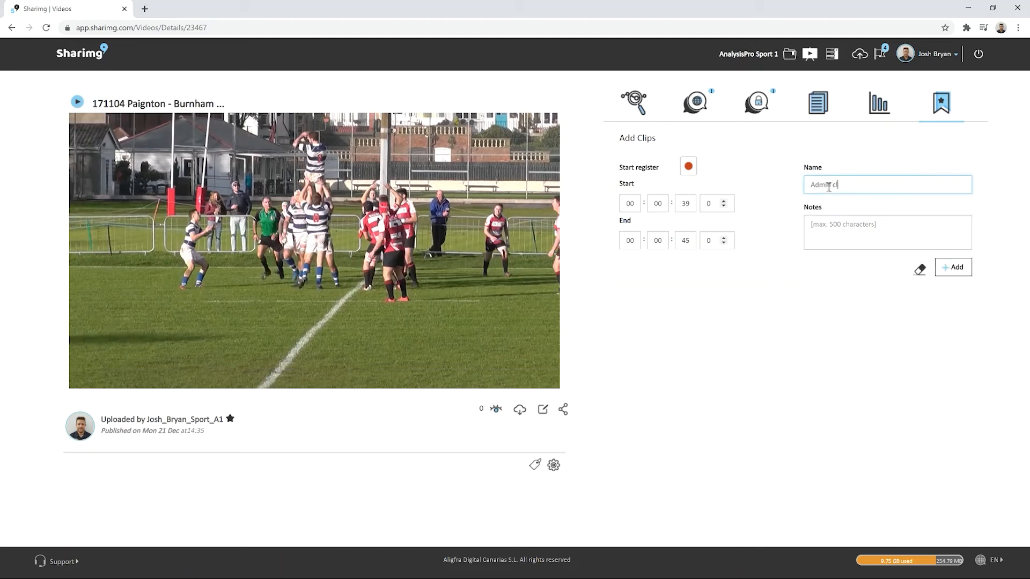
{"action": "left_click", "coordinate": [828, 230]}
{"action": "type", "text": "Type some here"}
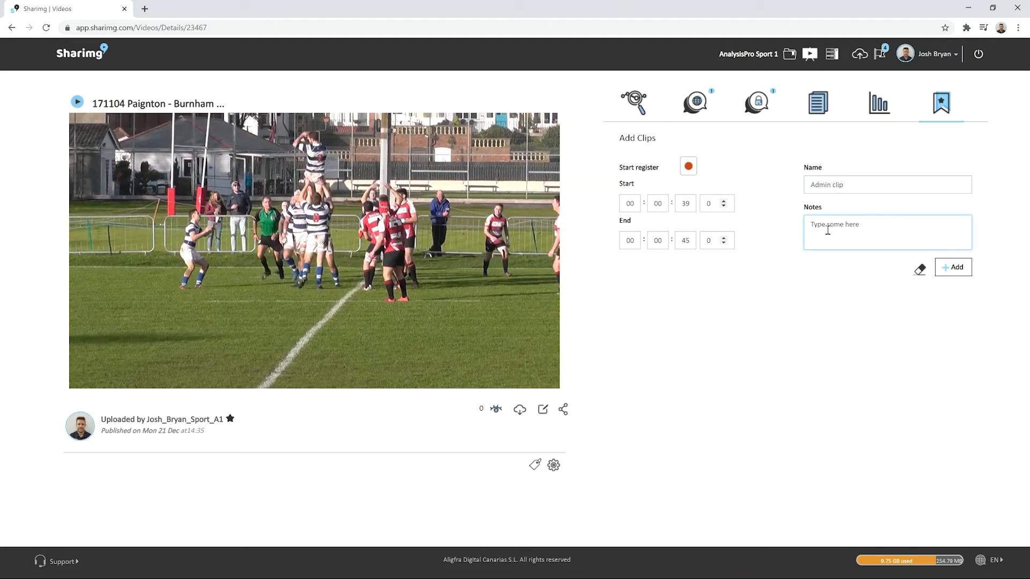
{"action": "left_click", "coordinate": [963, 273]}
Resume the video and register a second clip range from 00:00:49 to 00:00:59.
{"action": "left_click", "coordinate": [315, 253]}
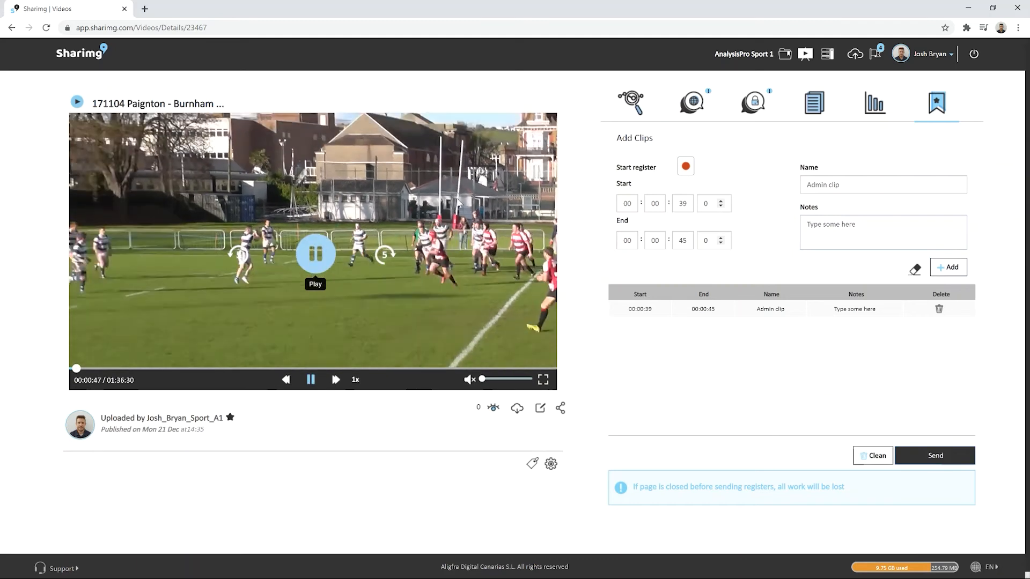
{"action": "key", "text": "r"}
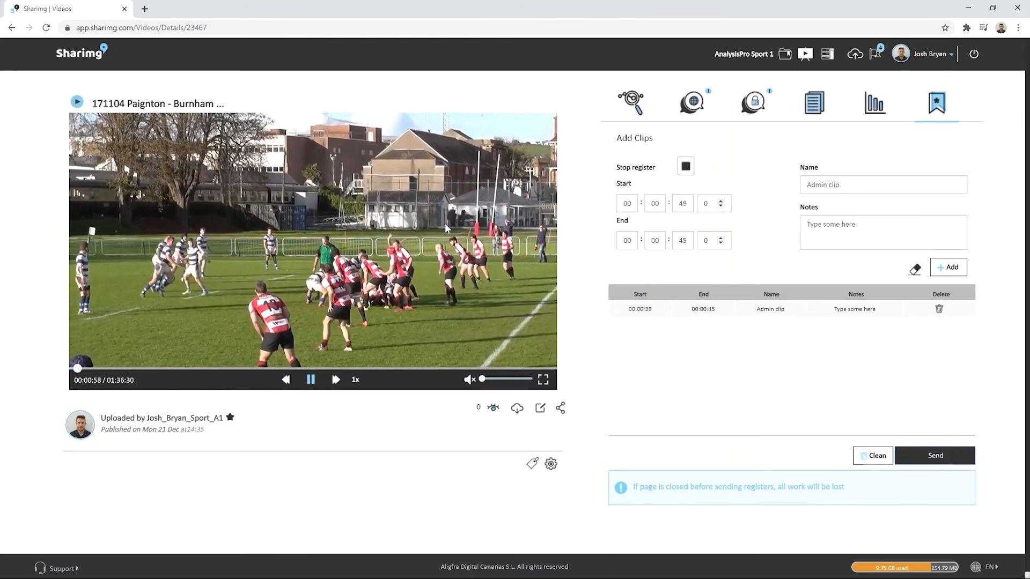
{"action": "key", "text": "r"}
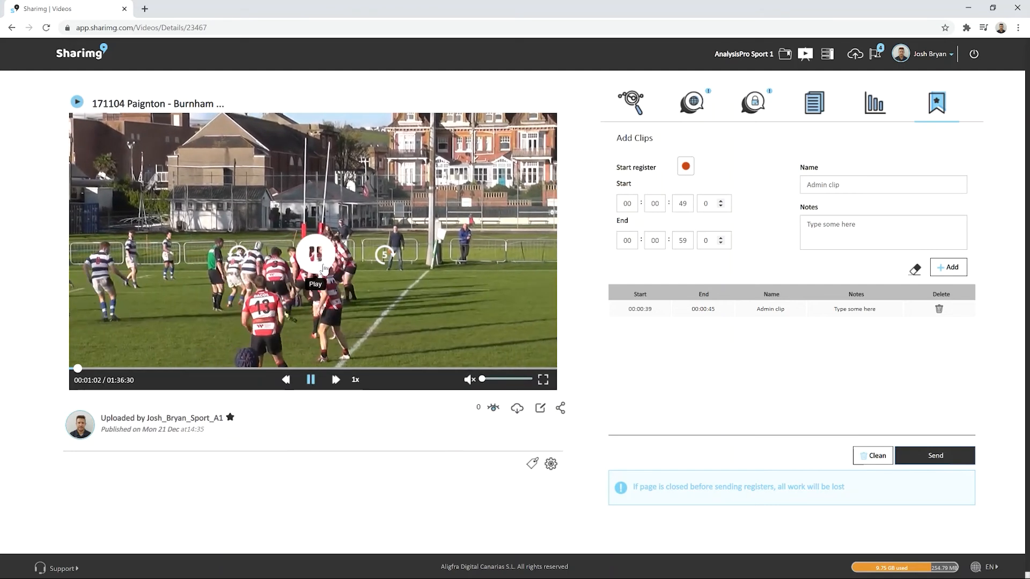
Keep the name "Admin clip", replace the notes with "New notes", and add the second clip to the table.
{"action": "left_click", "coordinate": [853, 183]}
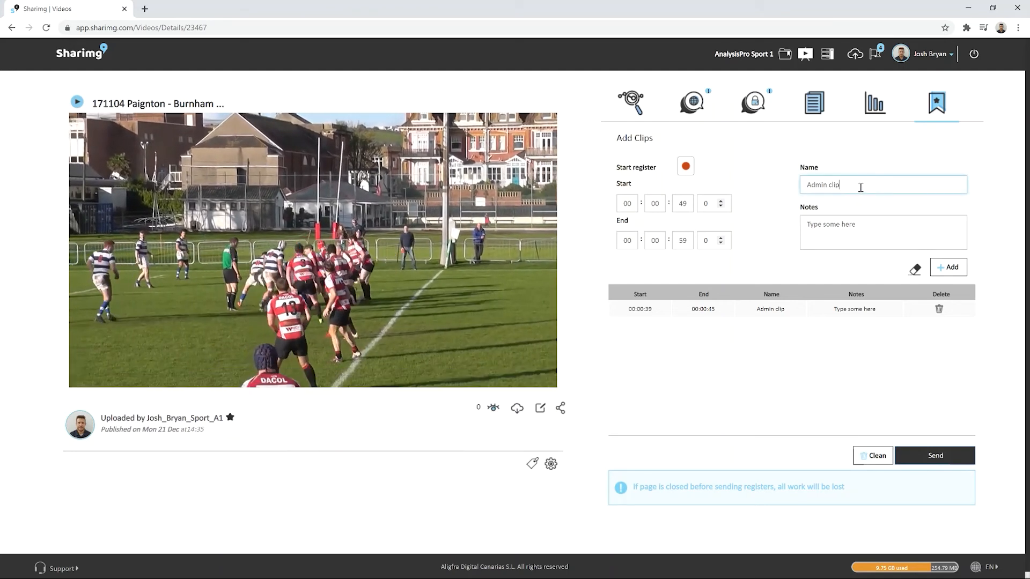
{"action": "left_click", "coordinate": [879, 231]}
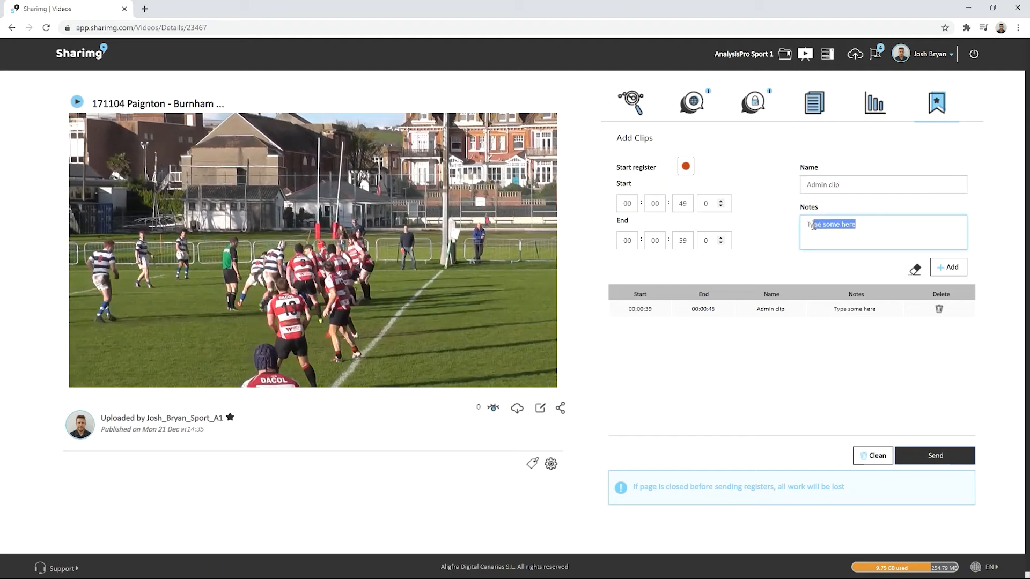
{"action": "type", "text": "New notes"}
{"action": "left_click", "coordinate": [948, 268]}
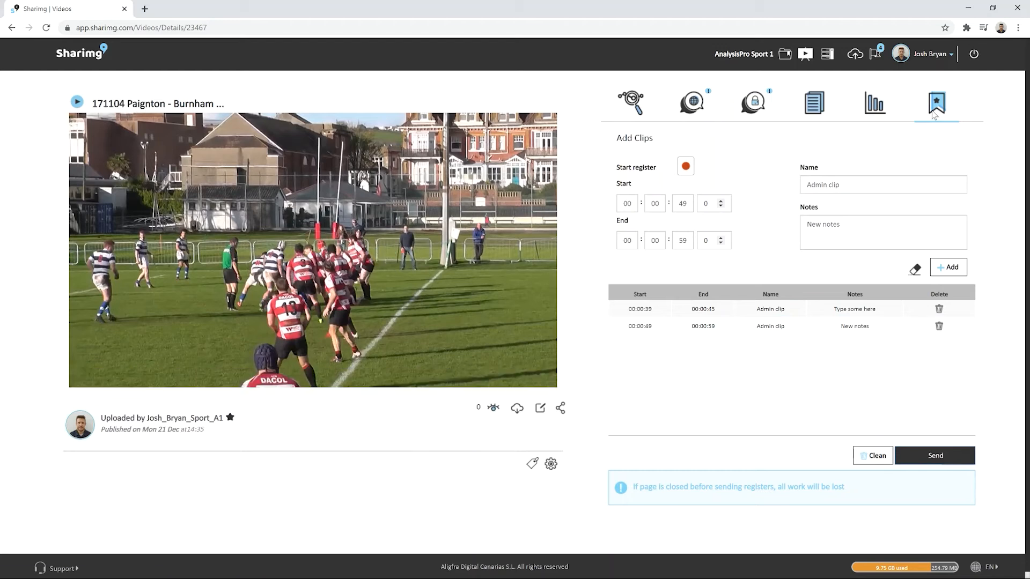
Send both clips to the existing Sport_S1 user's list under Highlights.
{"action": "left_click", "coordinate": [944, 460]}
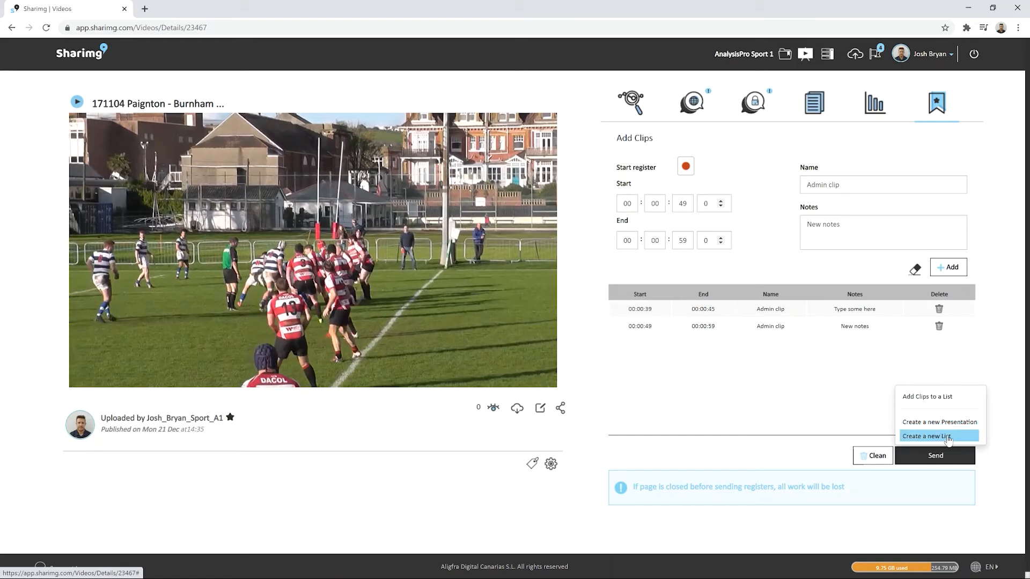
{"action": "left_click", "coordinate": [958, 399]}
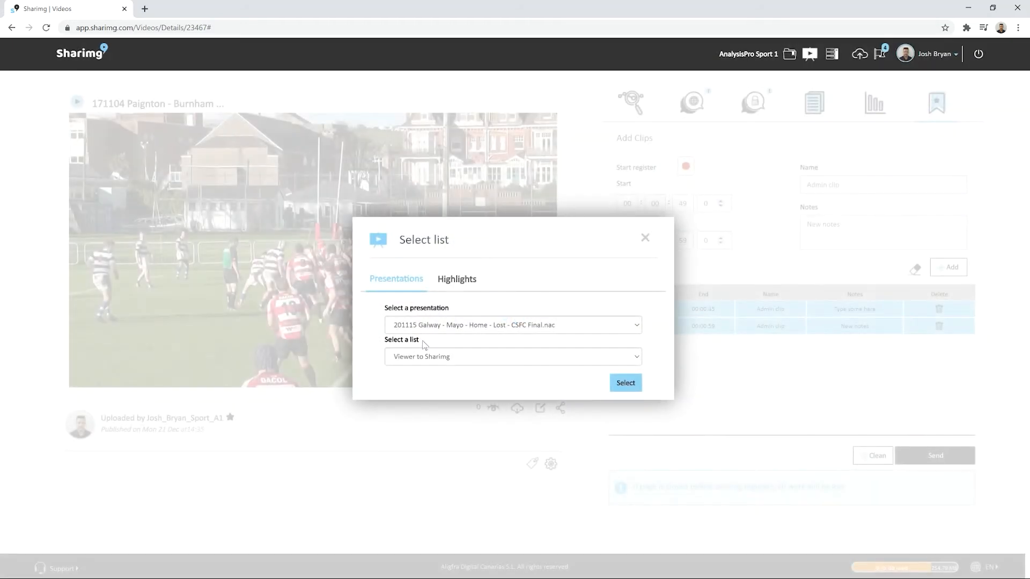
{"action": "left_click", "coordinate": [468, 280]}
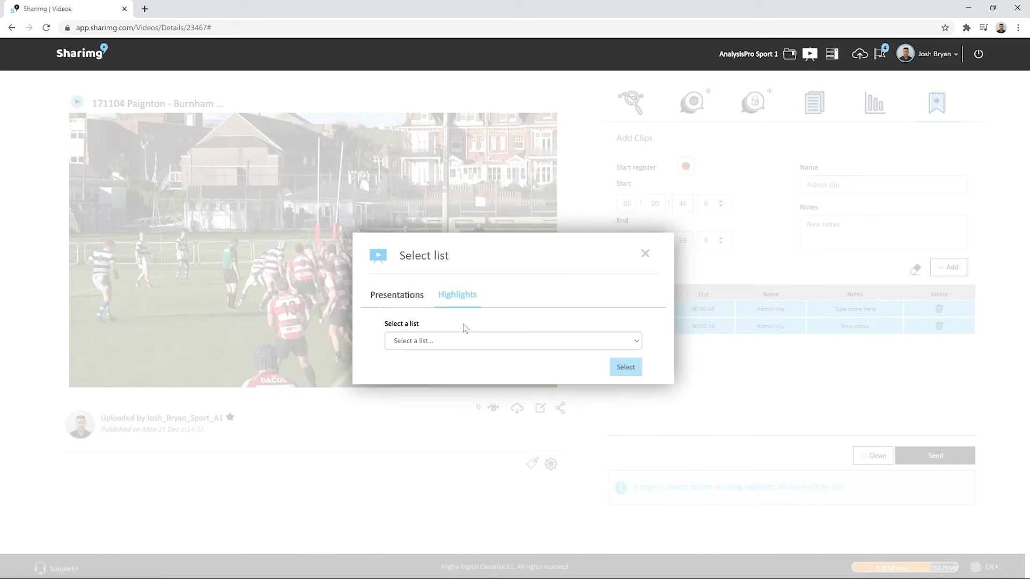
{"action": "left_click", "coordinate": [476, 344]}
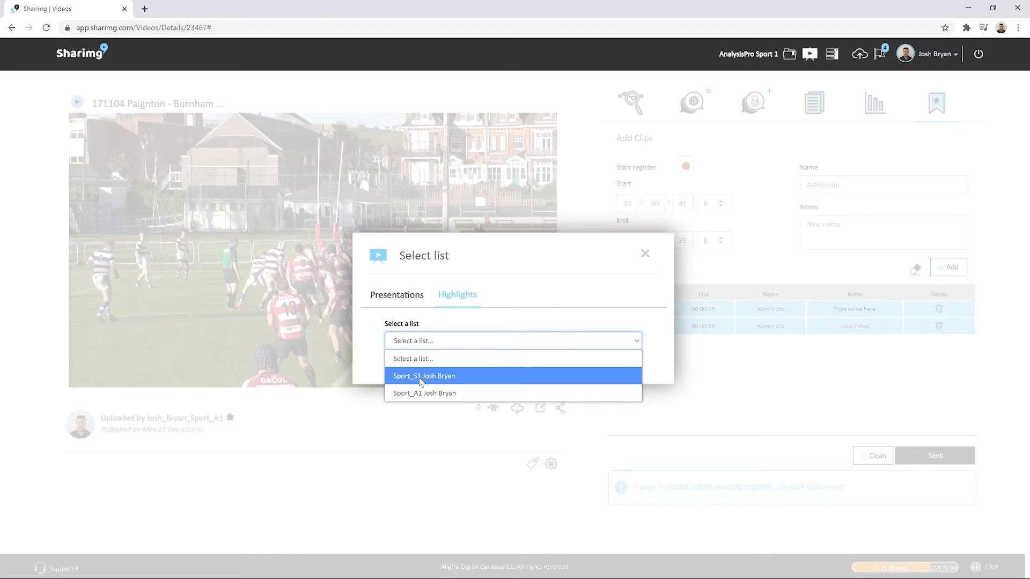
{"action": "left_click", "coordinate": [437, 379]}
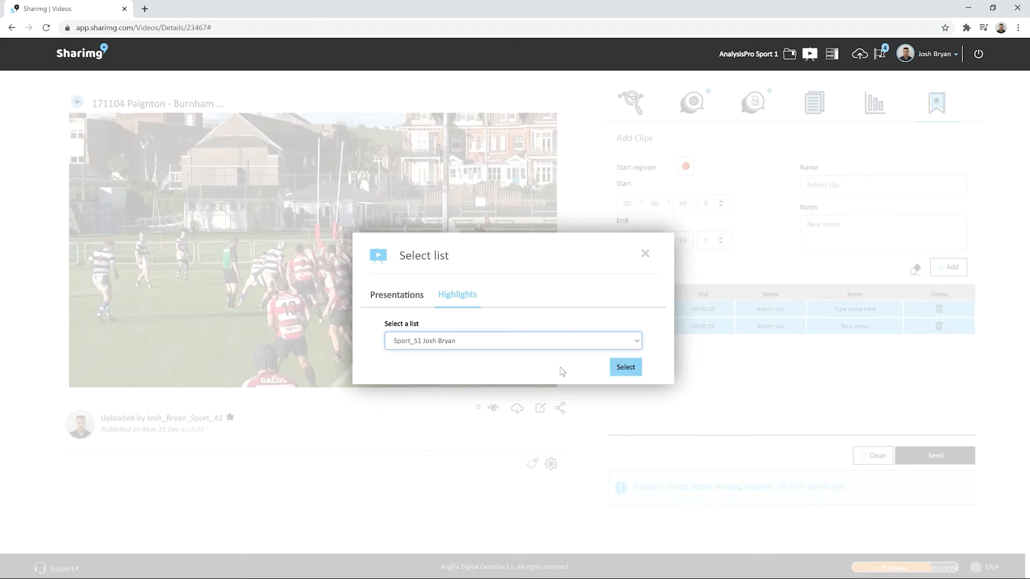
{"action": "left_click", "coordinate": [628, 369]}
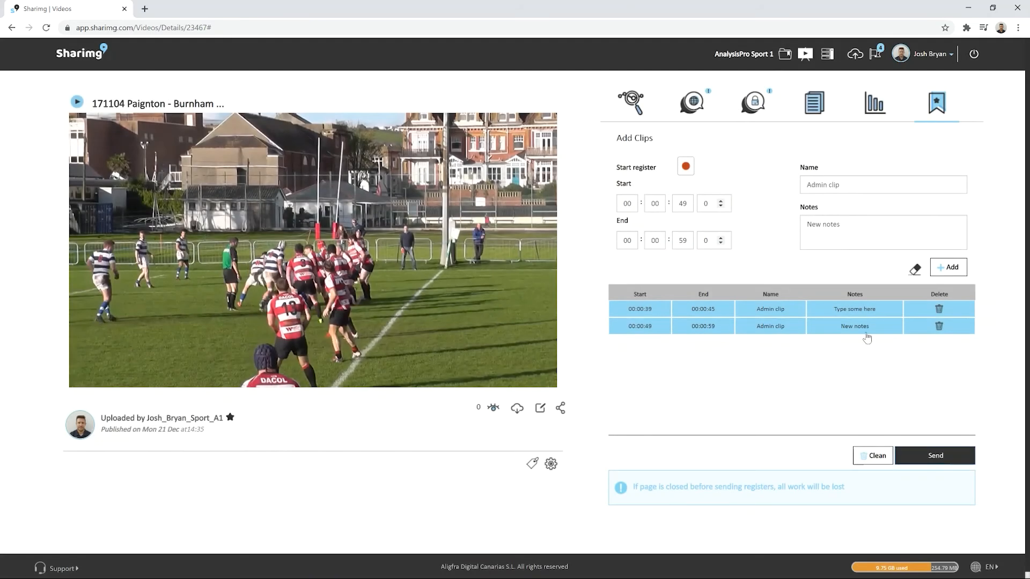
Open the Highlights page, filter it for Users, and return the filter to Videos.
{"action": "left_click", "coordinate": [806, 56]}
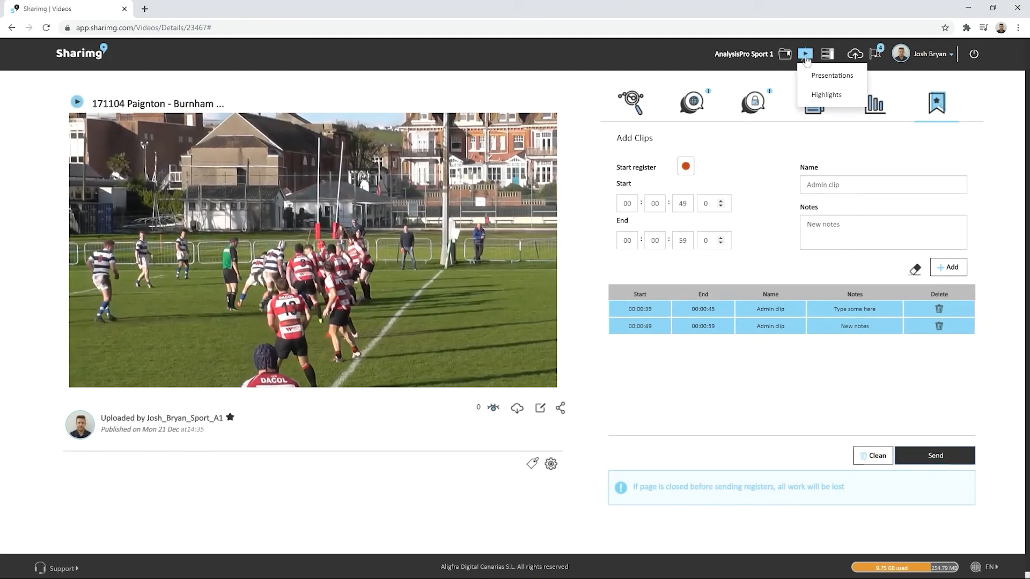
{"action": "left_click", "coordinate": [826, 96]}
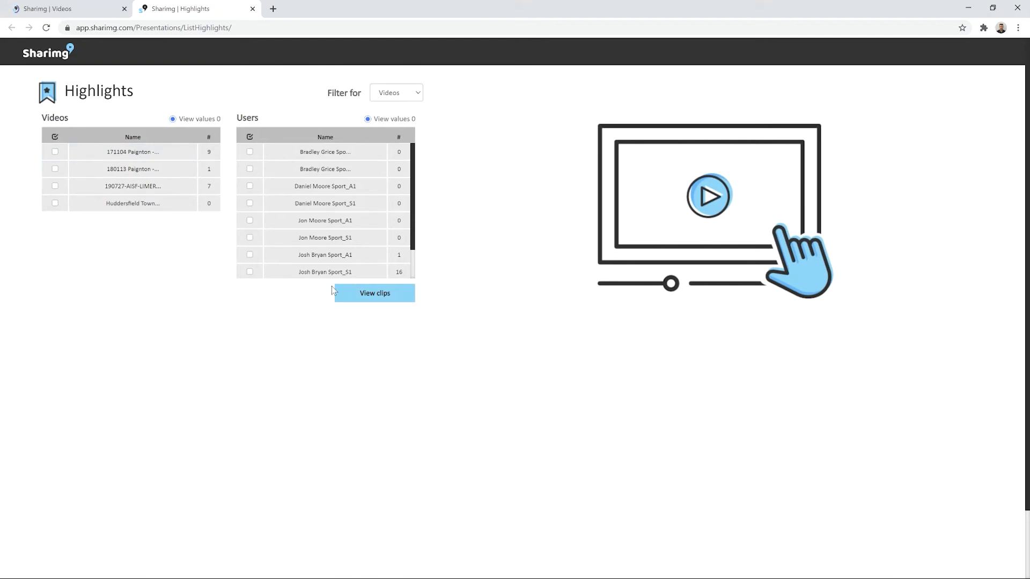
{"action": "left_click", "coordinate": [384, 96]}
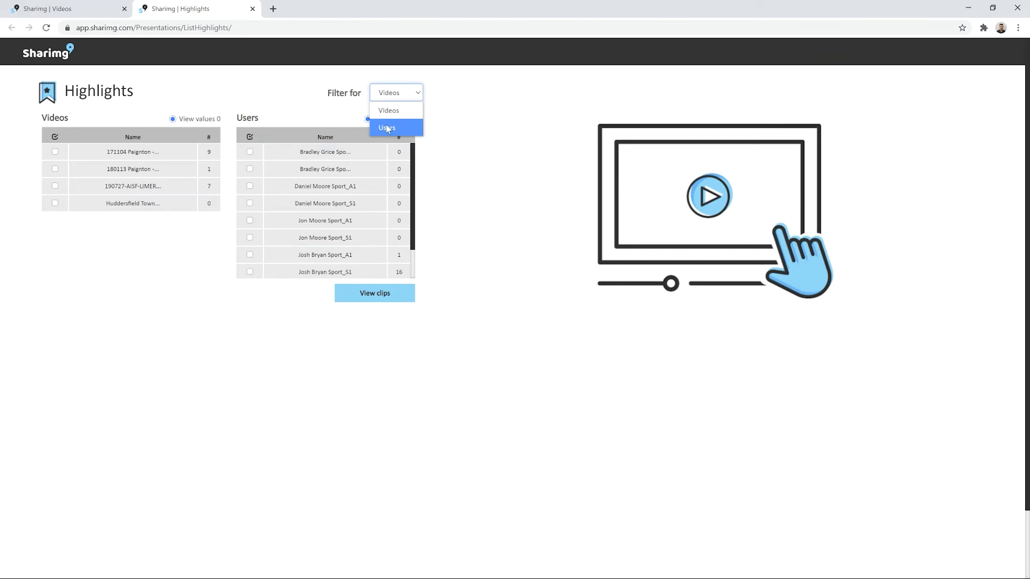
{"action": "left_click", "coordinate": [387, 129]}
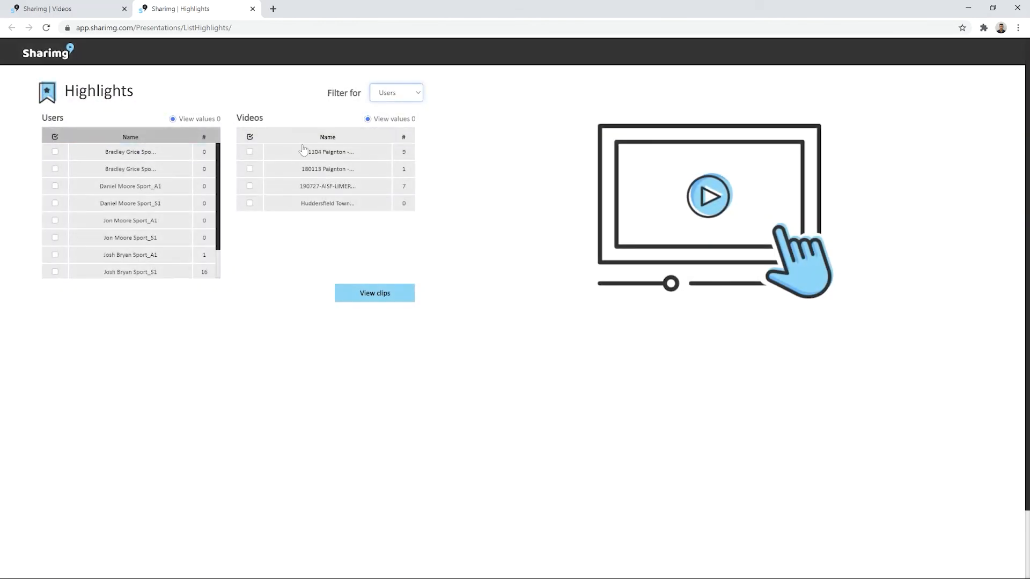
{"action": "left_click", "coordinate": [403, 94]}
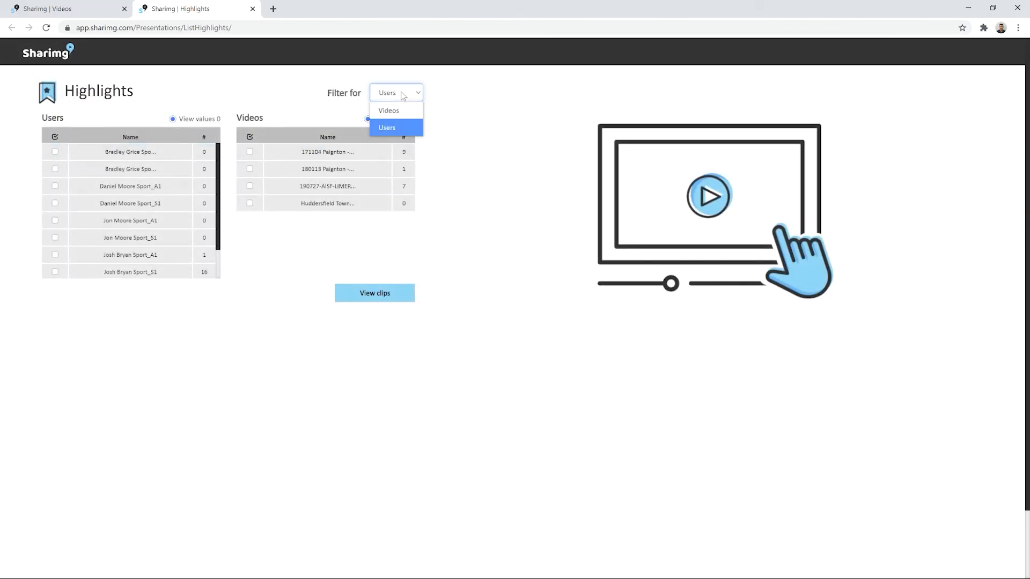
{"action": "left_click", "coordinate": [401, 110]}
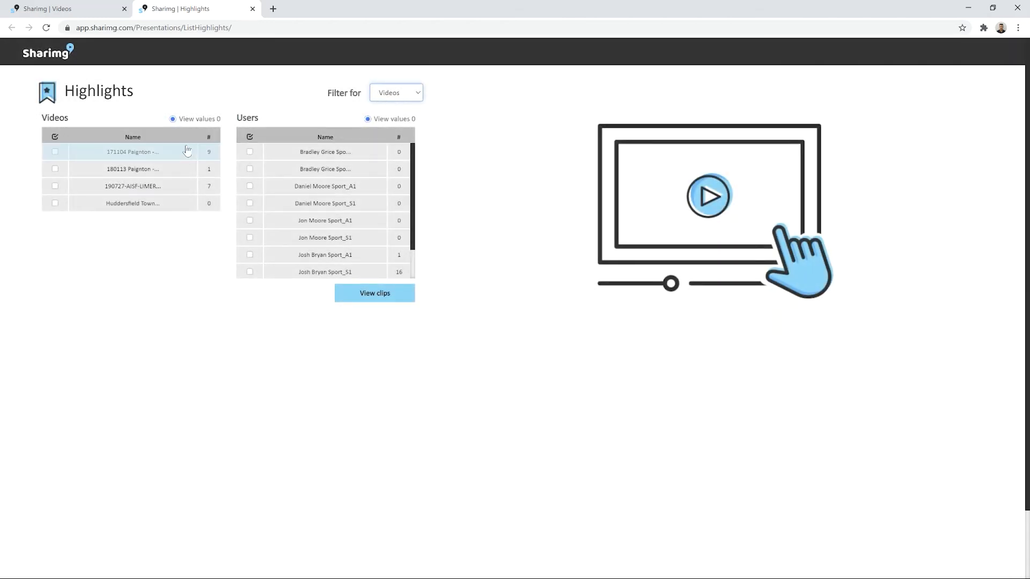
Select the 171104 Paignton video and view all of its highlight clips.
{"action": "left_click", "coordinate": [54, 153]}
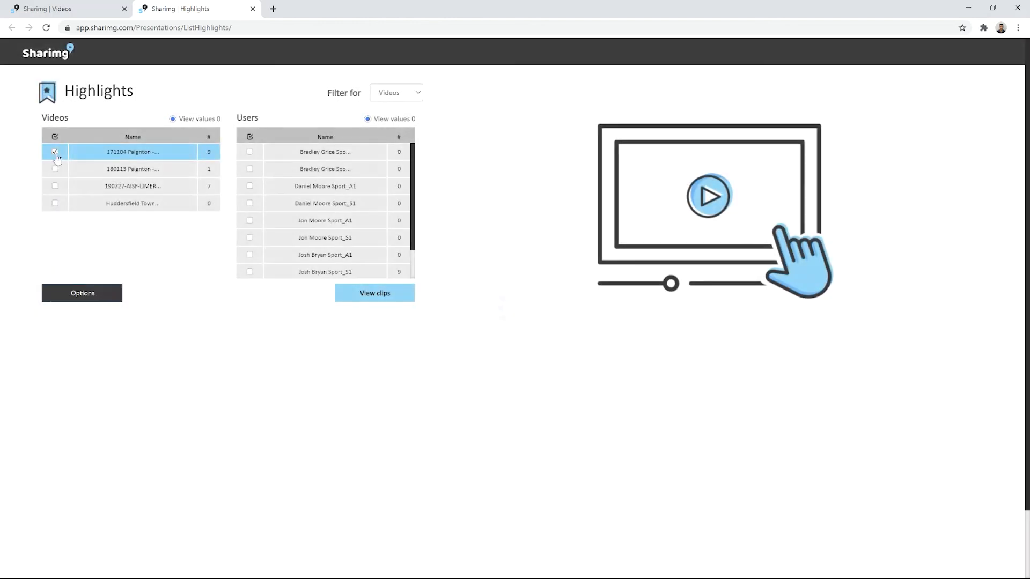
{"action": "left_click", "coordinate": [378, 297]}
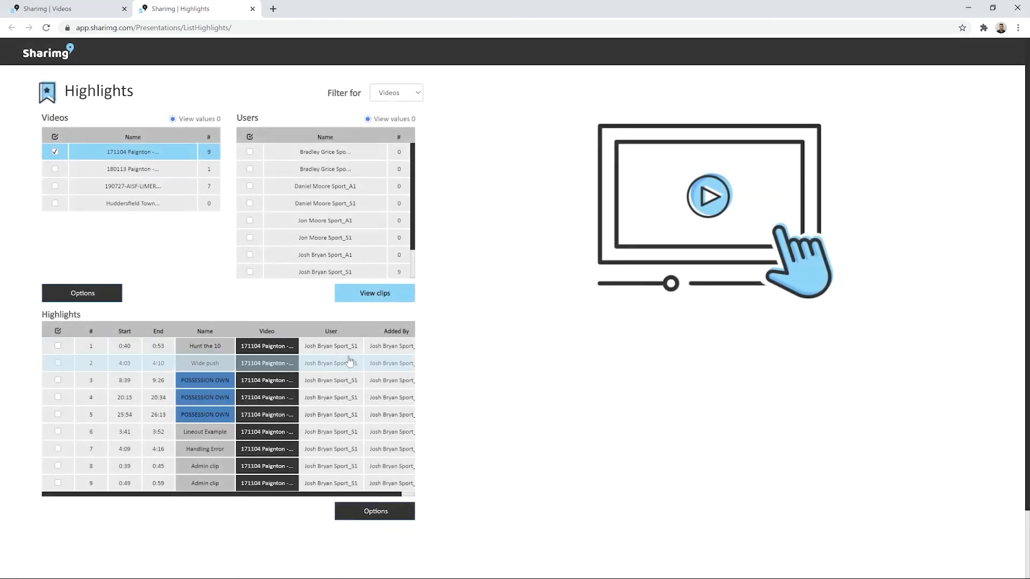
{"action": "scroll", "coordinate": [346, 358], "scroll_direction": "down", "scroll_amount": 2}
{"action": "scroll", "coordinate": [345, 361], "scroll_direction": "up", "scroll_amount": 2}
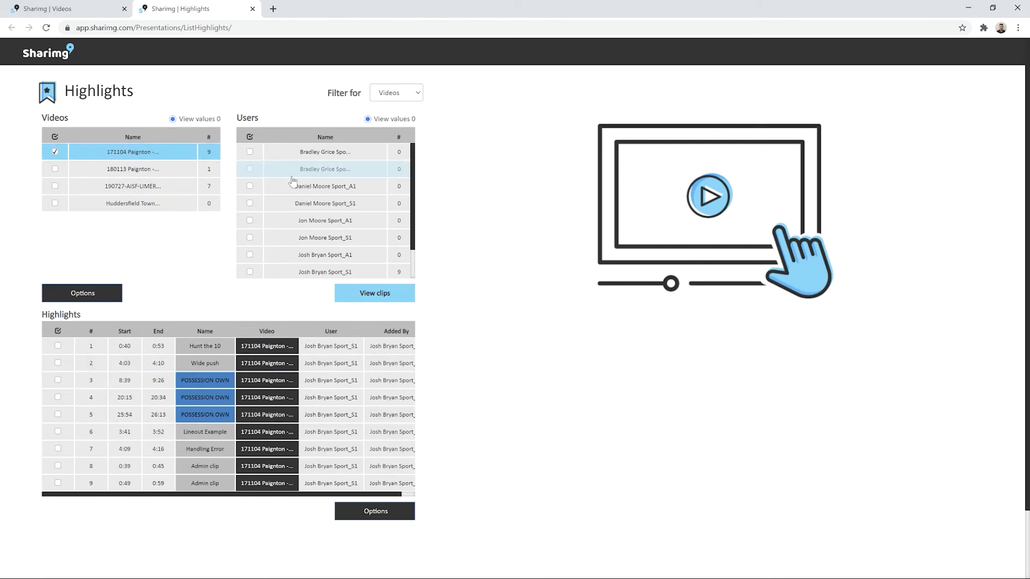
Deselect the 171104 Paignton video and view the clips of the Sport_S1 user who has highlights.
{"action": "left_click", "coordinate": [55, 153]}
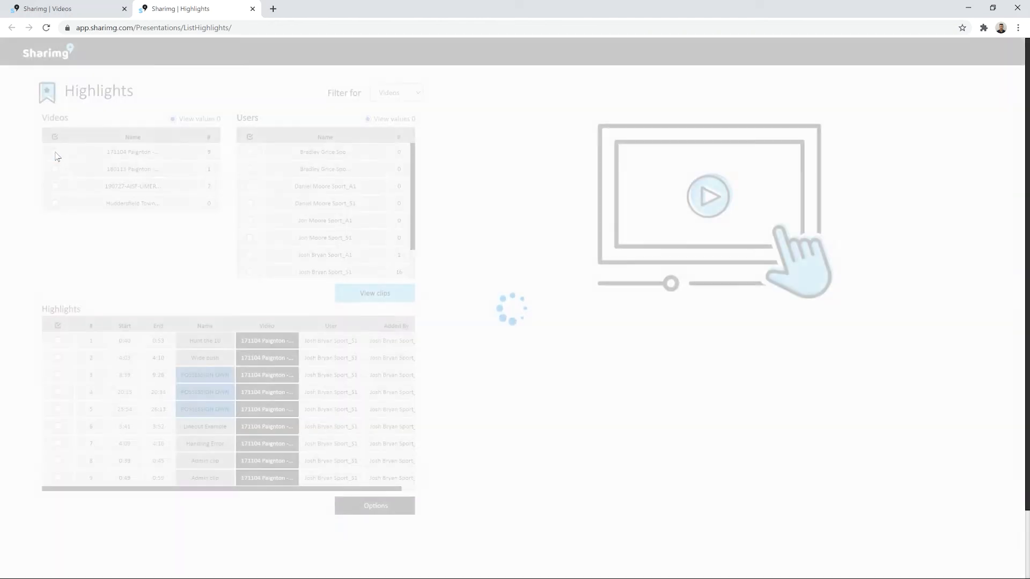
{"action": "scroll", "coordinate": [309, 168], "scroll_direction": "down", "scroll_amount": 1}
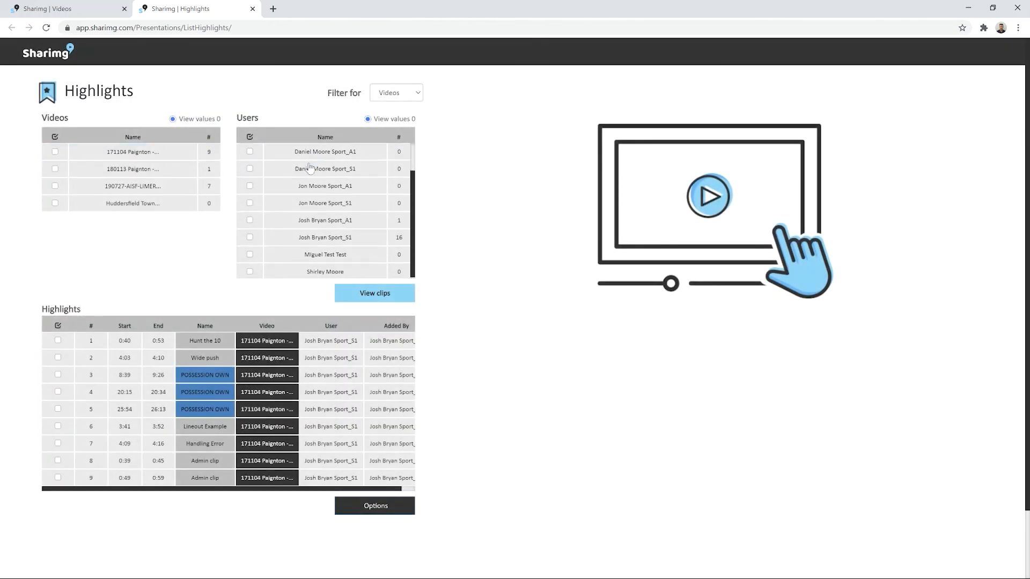
{"action": "left_click", "coordinate": [250, 237]}
{"action": "left_click", "coordinate": [378, 295]}
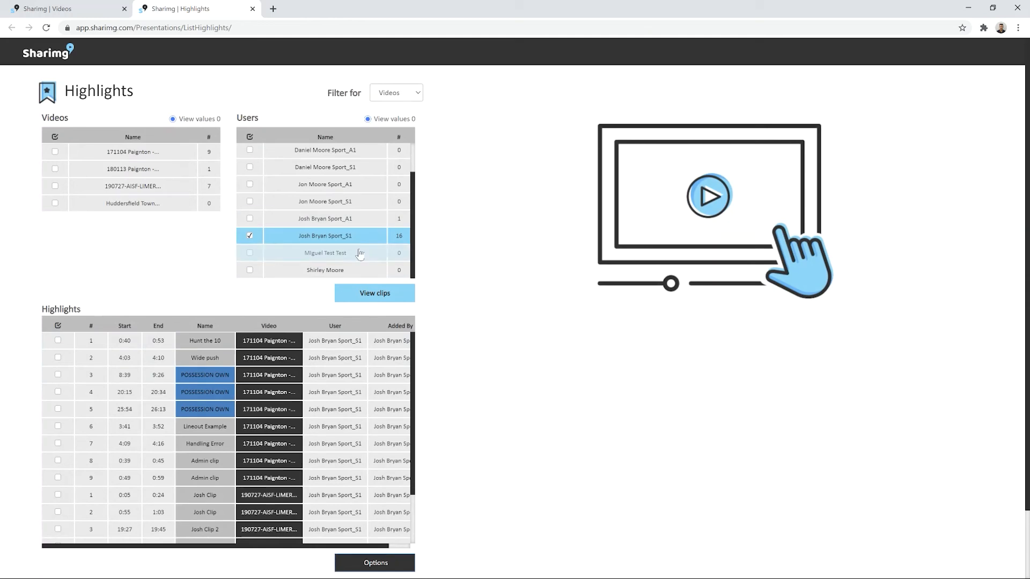
{"action": "scroll", "coordinate": [281, 367], "scroll_direction": "down", "scroll_amount": 2}
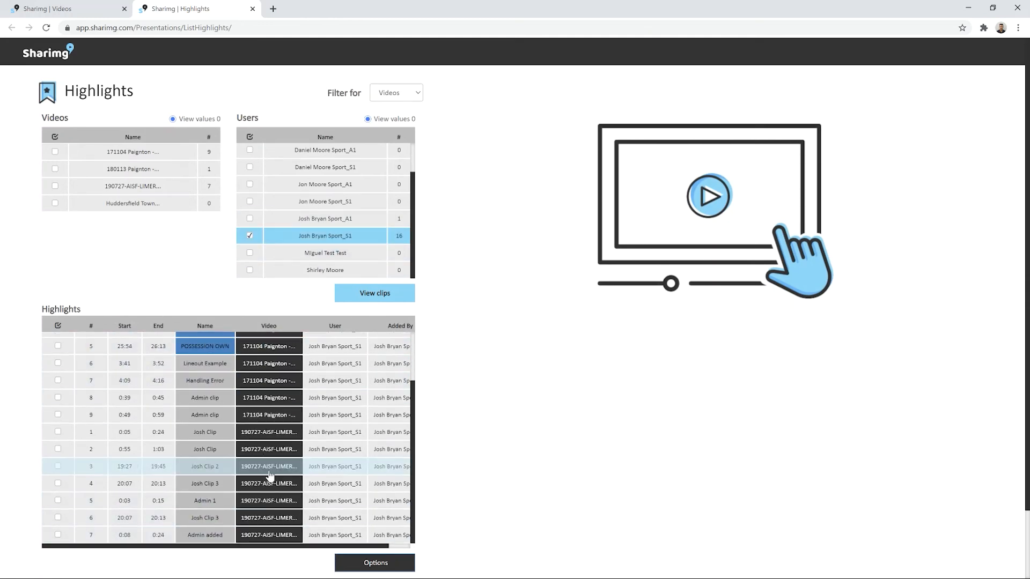
{"action": "scroll", "coordinate": [268, 420], "scroll_direction": "up", "scroll_amount": 3}
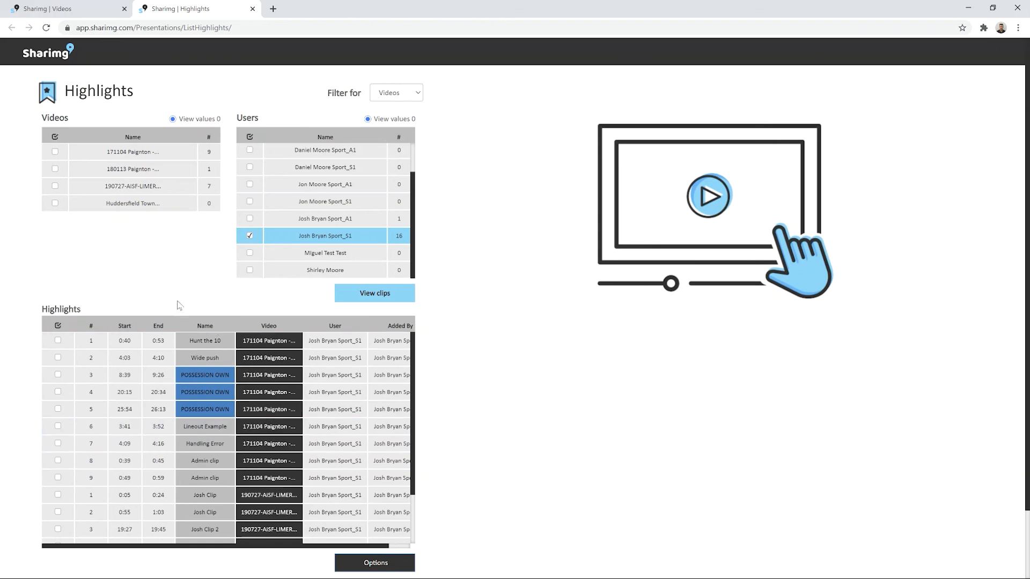
View only the clips matching both the 171104 Paignton video and the Sport_S1 user with highlights.
{"action": "left_click", "coordinate": [55, 152]}
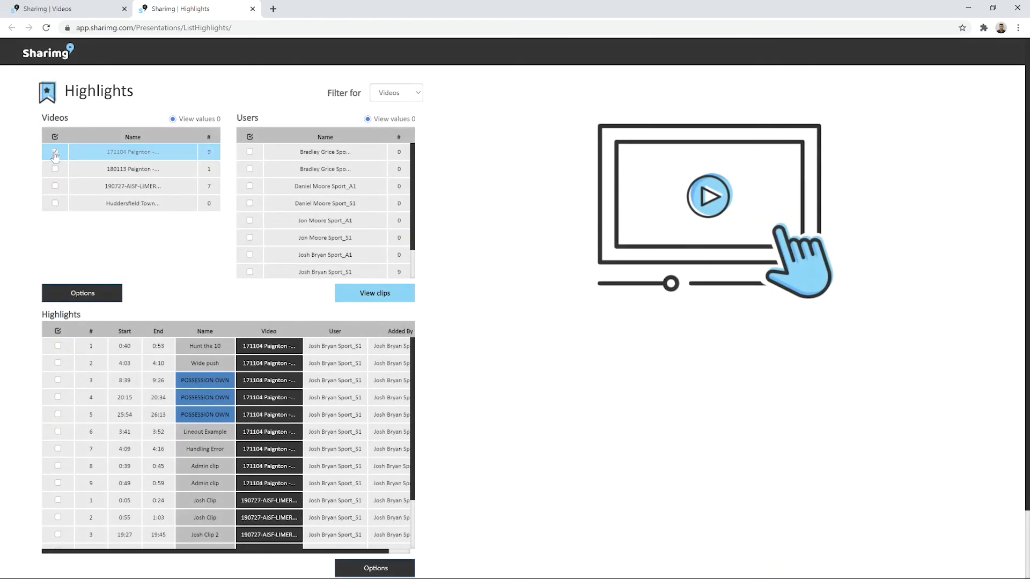
{"action": "scroll", "coordinate": [337, 199], "scroll_direction": "down", "scroll_amount": 4}
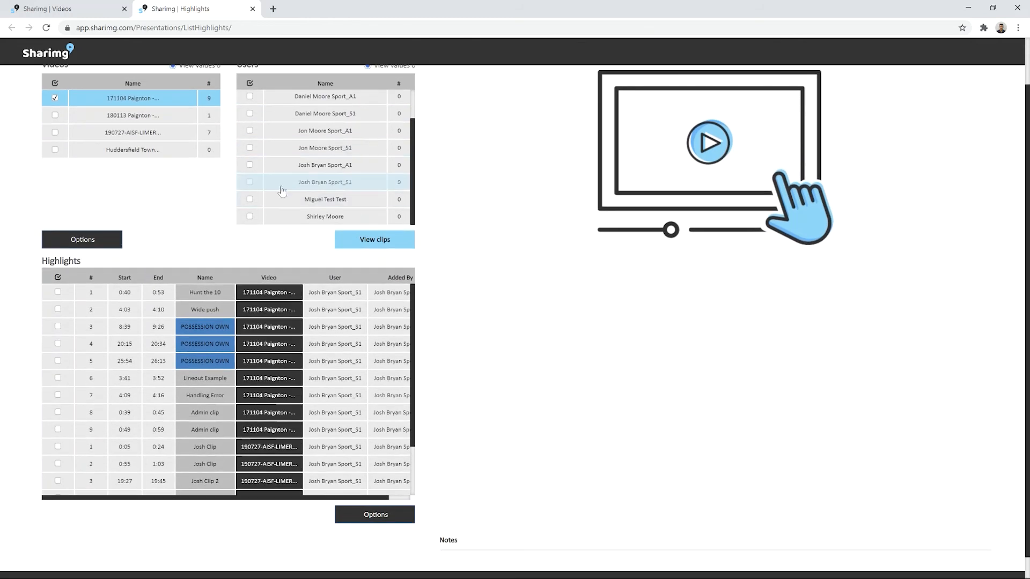
{"action": "left_click", "coordinate": [250, 185]}
{"action": "scroll", "coordinate": [212, 232], "scroll_direction": "up", "scroll_amount": 1}
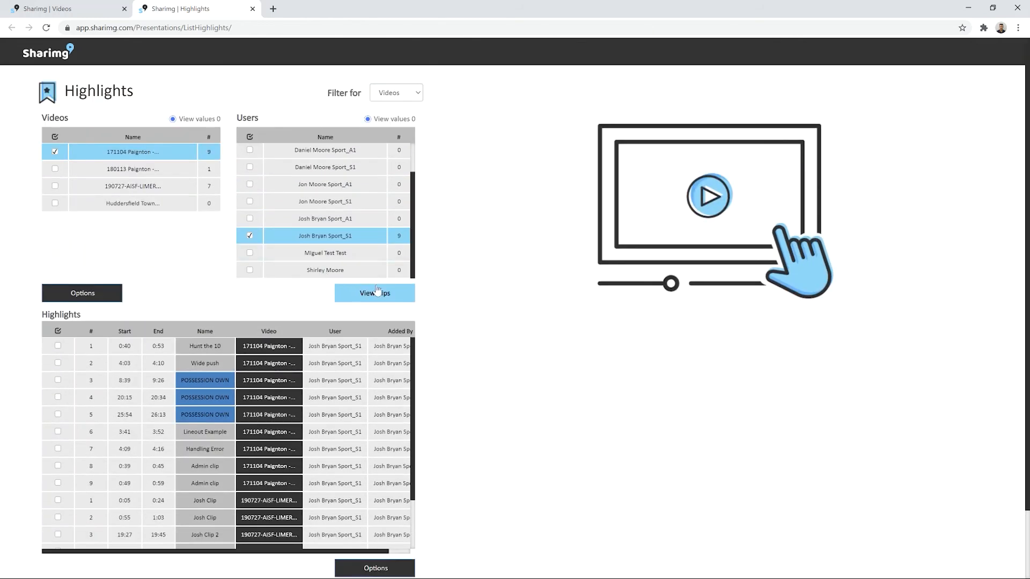
{"action": "left_click", "coordinate": [380, 295]}
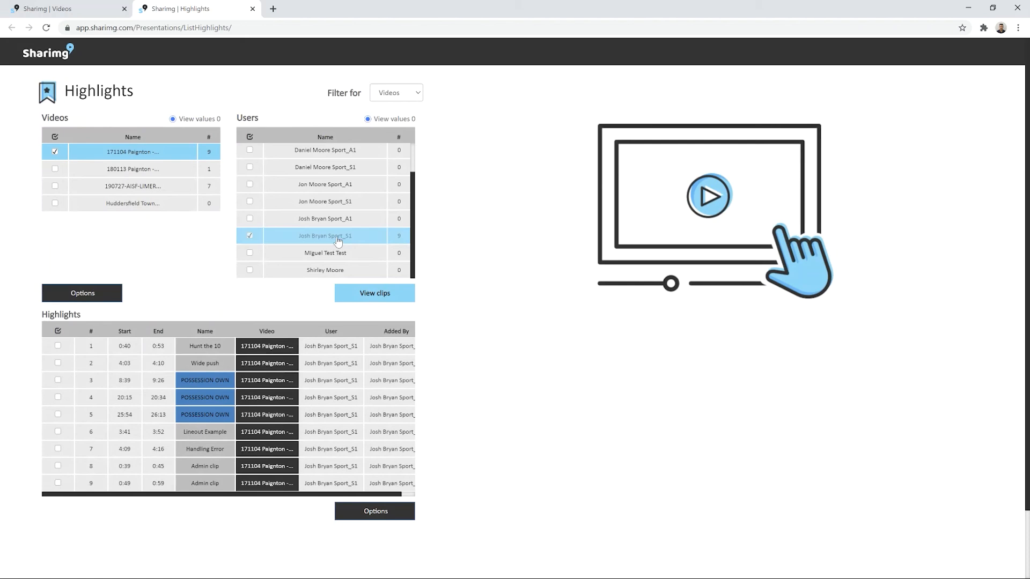
Hide the videos with zero highlights from the Videos table.
{"action": "left_click", "coordinate": [135, 158]}
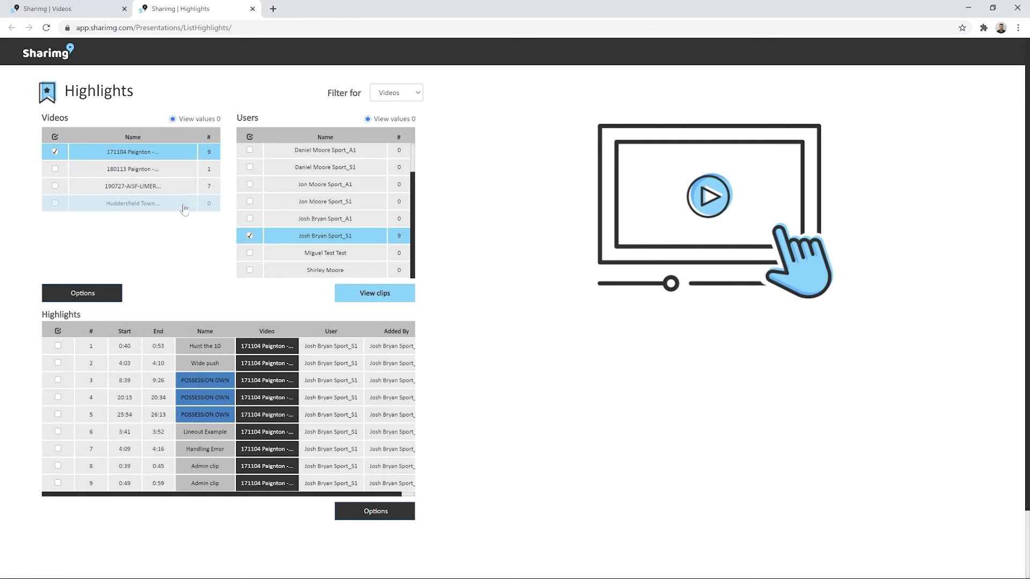
{"action": "left_click", "coordinate": [172, 119]}
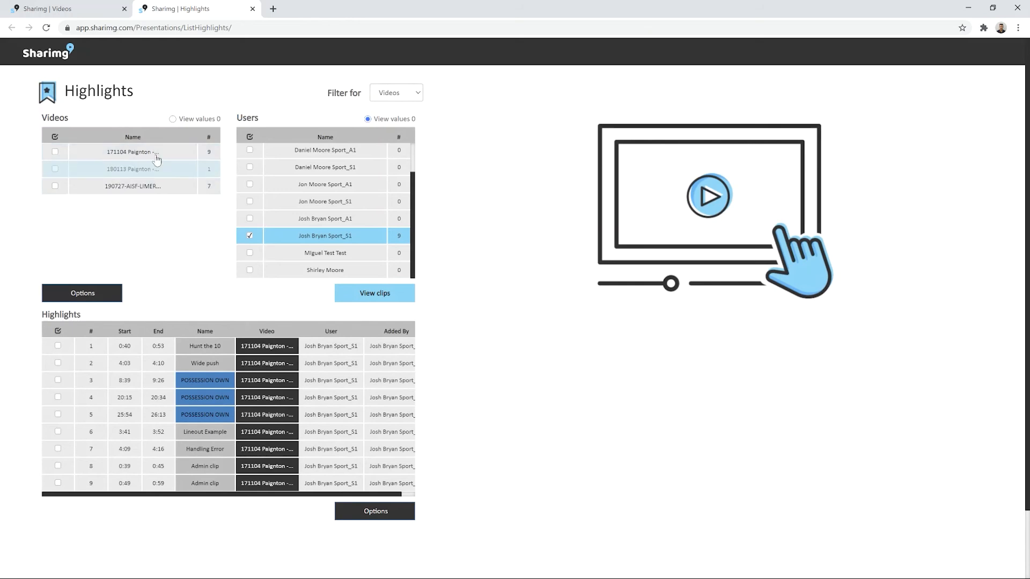
Hide the users with zero highlights from the Users table and switch the page filter to Users.
{"action": "left_click", "coordinate": [368, 120]}
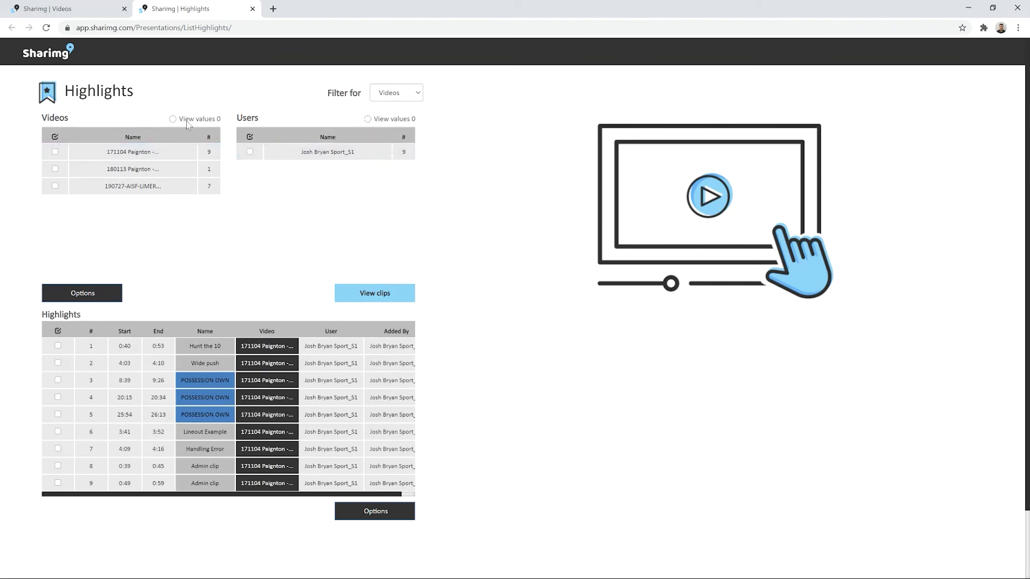
{"action": "left_click", "coordinate": [375, 98]}
{"action": "left_click", "coordinate": [389, 126]}
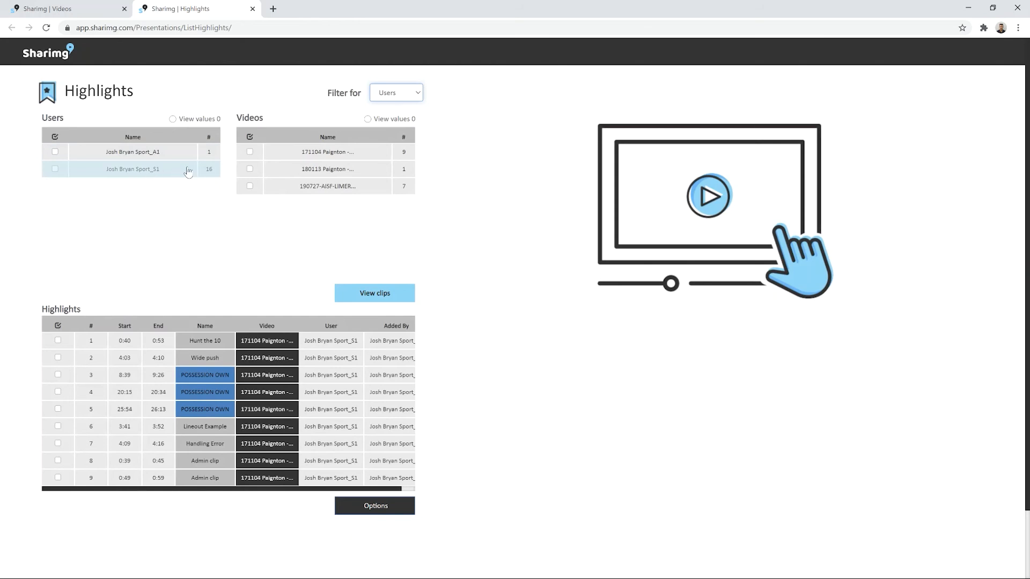
View all highlight clips of the Sport_S1 user and play the Admin clip running from 0:49 to 0:59.
{"action": "left_click", "coordinate": [55, 170]}
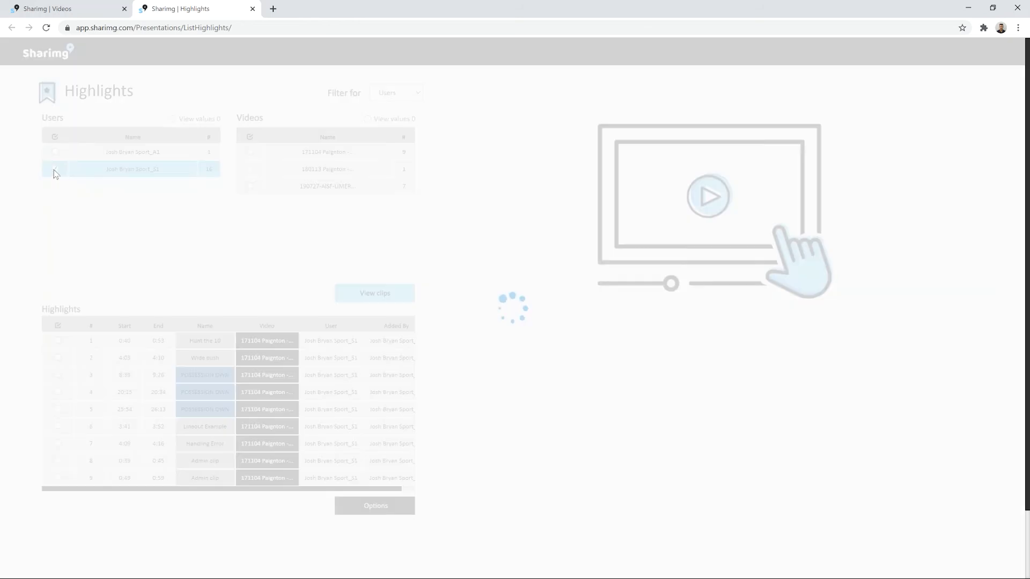
{"action": "left_click", "coordinate": [381, 295]}
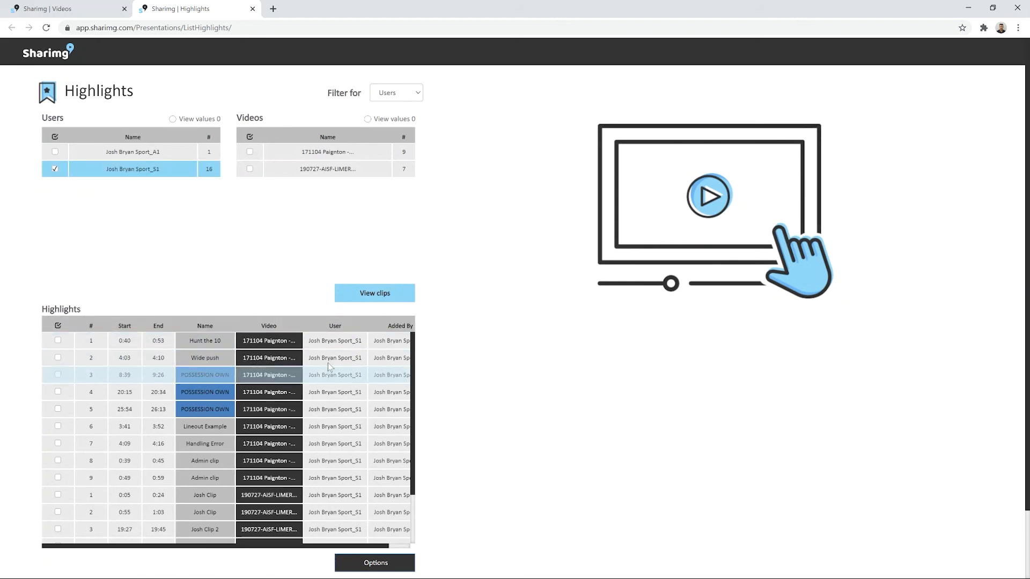
{"action": "left_click_drag", "start_coordinate": [324, 547], "coordinate": [348, 547]}
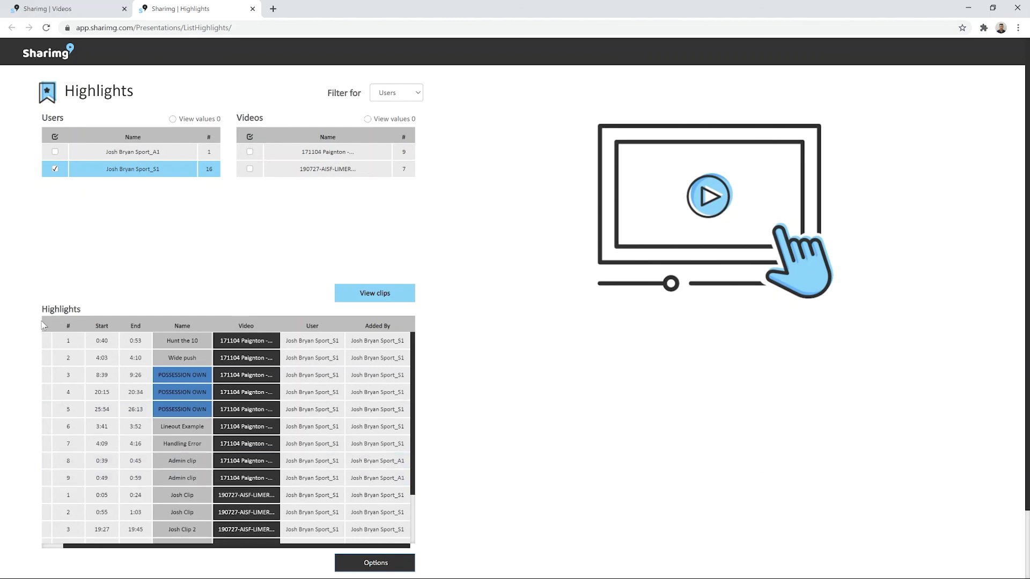
{"action": "left_click", "coordinate": [173, 463]}
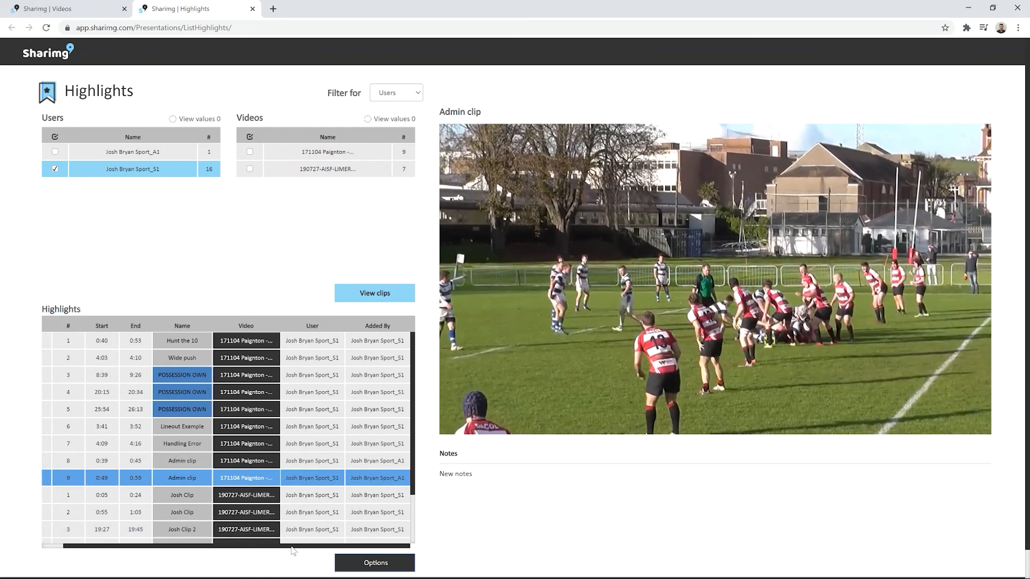
Select the 0:49 to 0:59 Admin clip and review its edit settings and the other actions offered for it.
{"action": "left_click_drag", "start_coordinate": [292, 547], "coordinate": [263, 552]}
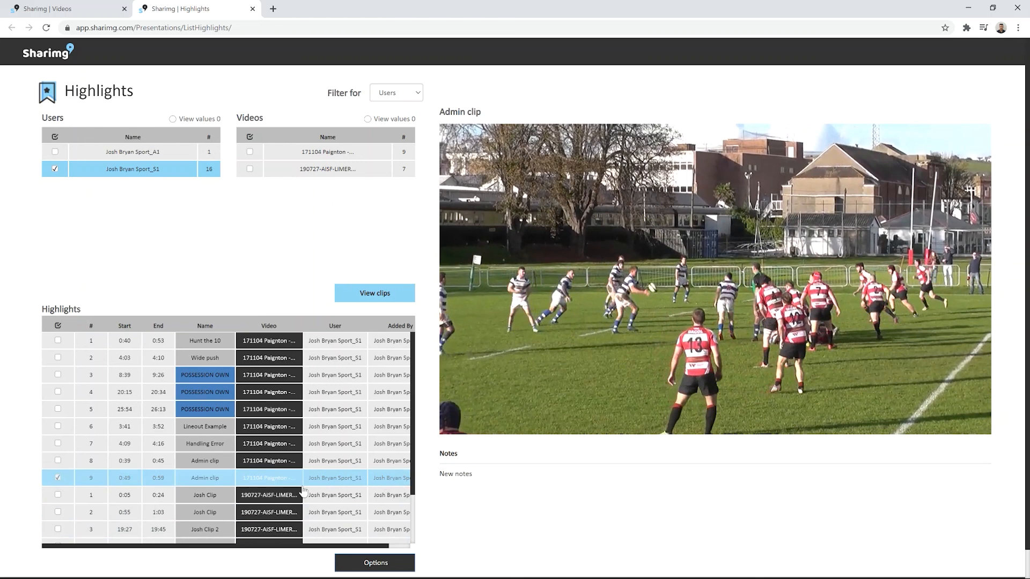
{"action": "left_click", "coordinate": [376, 564]}
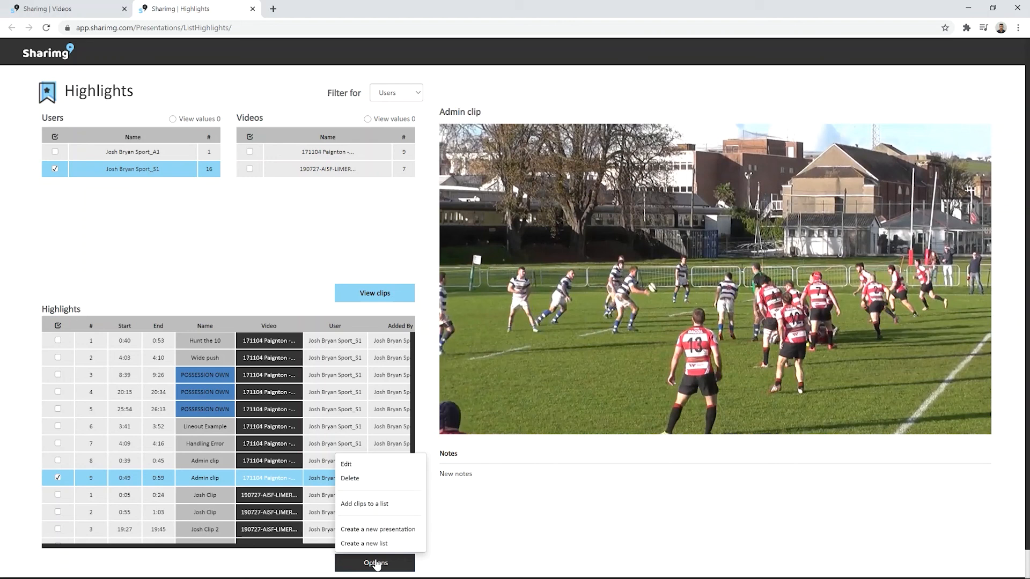
{"action": "left_click", "coordinate": [349, 462]}
{"action": "left_click", "coordinate": [452, 300]}
{"action": "left_click", "coordinate": [462, 333]}
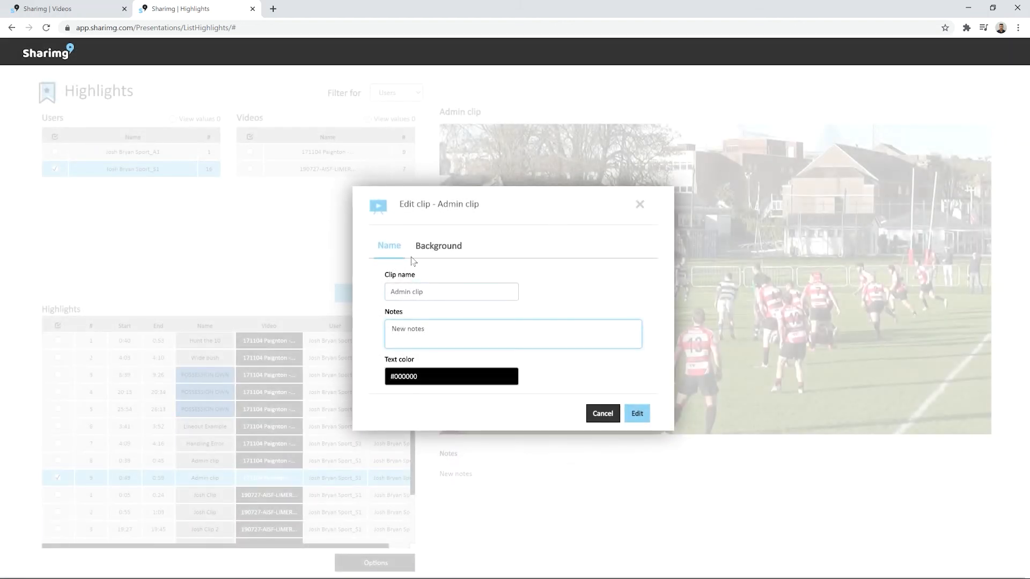
{"action": "left_click", "coordinate": [640, 206]}
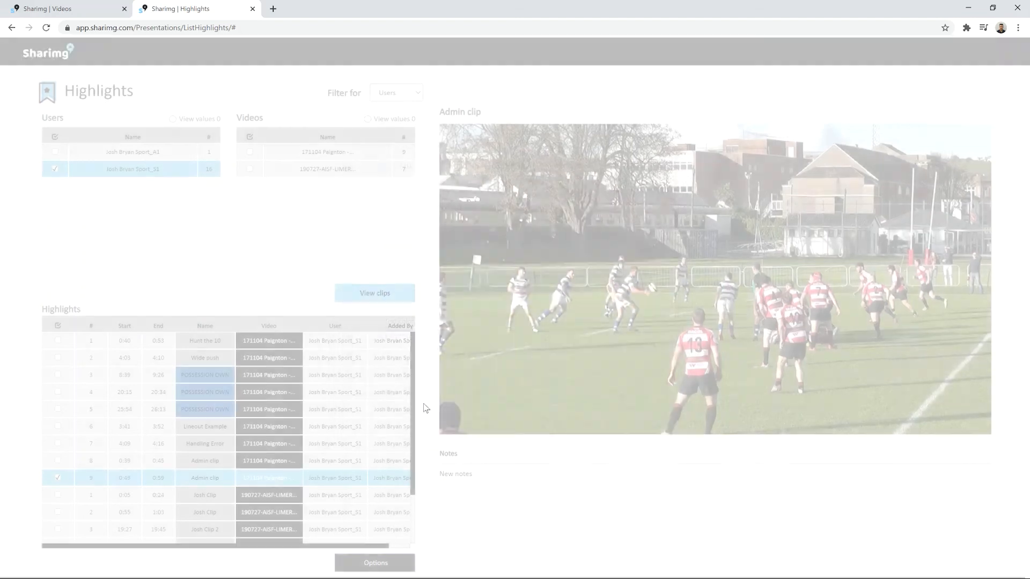
{"action": "left_click", "coordinate": [362, 564]}
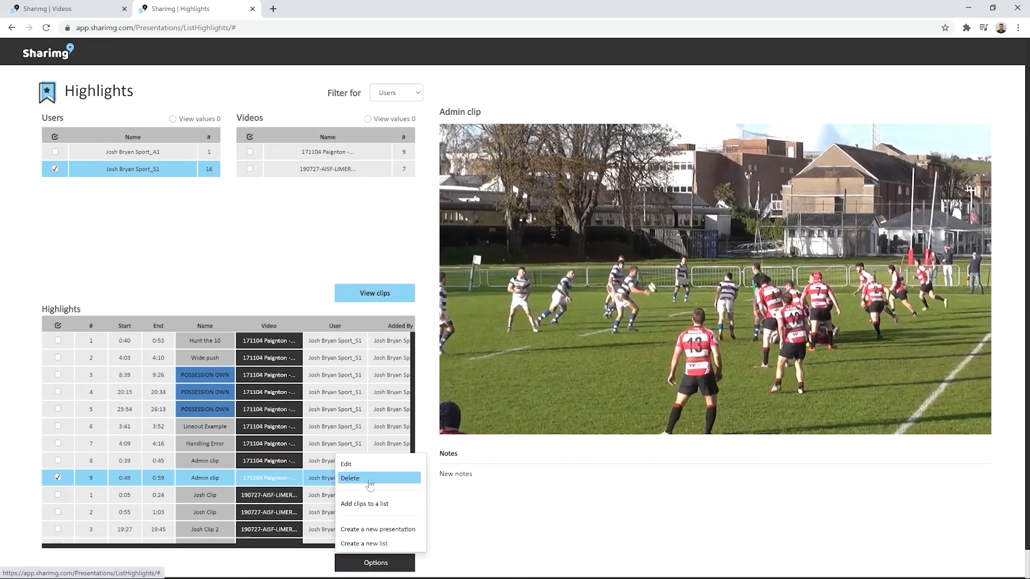
{"action": "left_click", "coordinate": [482, 499]}
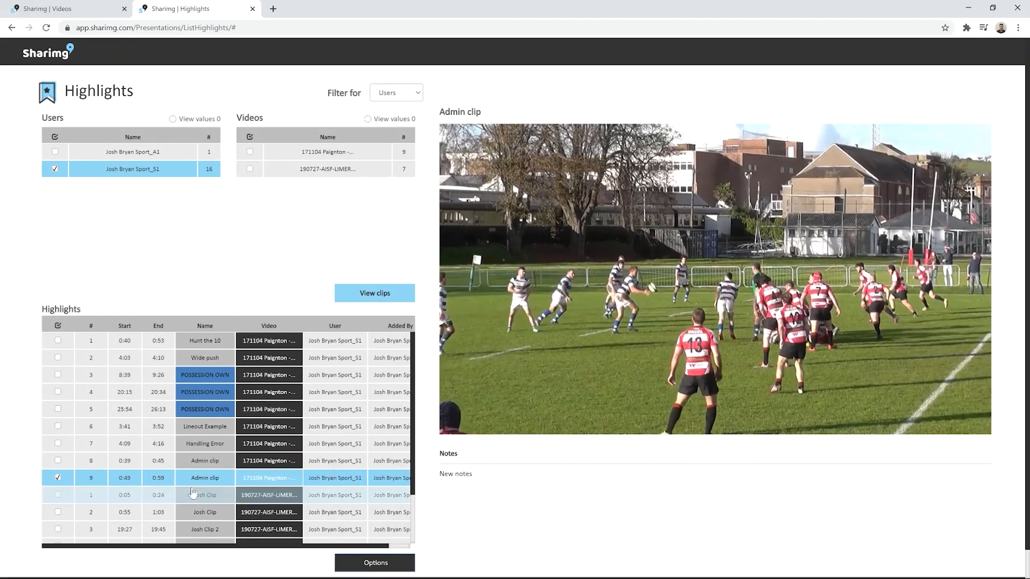
Deselect the 0:49 to 0:59 Admin clip and check who added each highlight.
{"action": "left_click", "coordinate": [59, 481]}
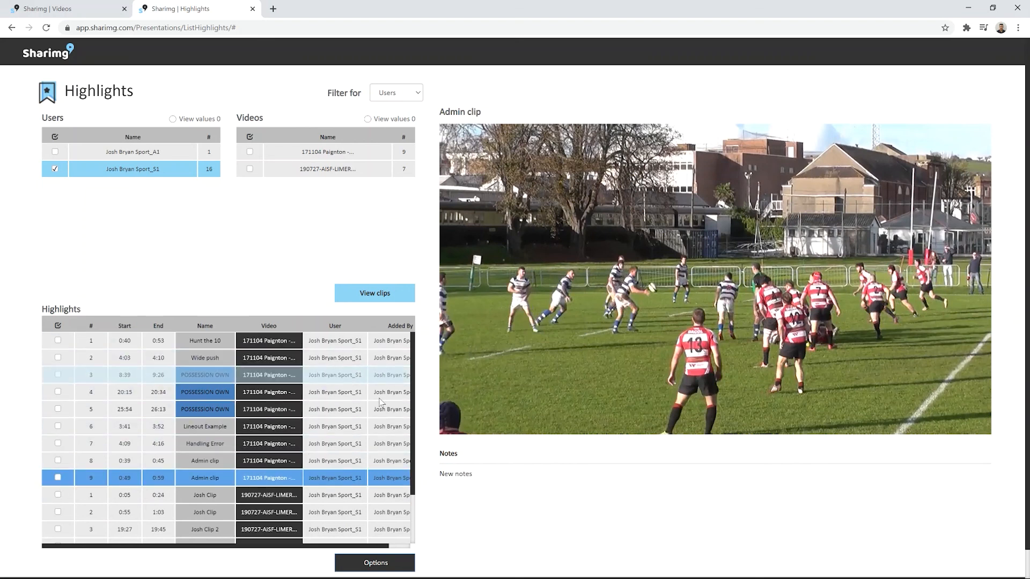
{"action": "left_click_drag", "start_coordinate": [342, 548], "coordinate": [373, 547]}
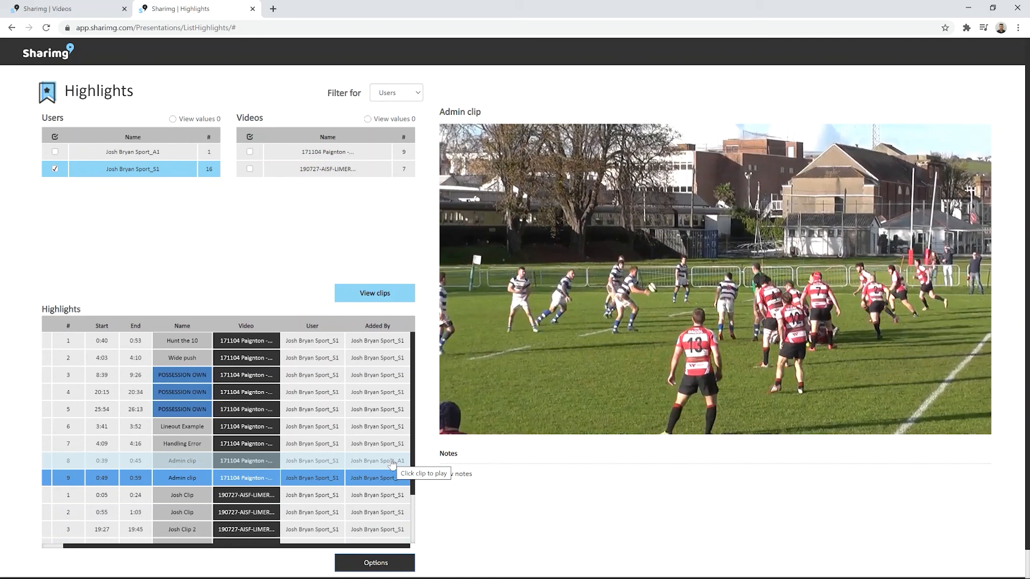
{"action": "left_click_drag", "start_coordinate": [380, 547], "coordinate": [344, 550]}
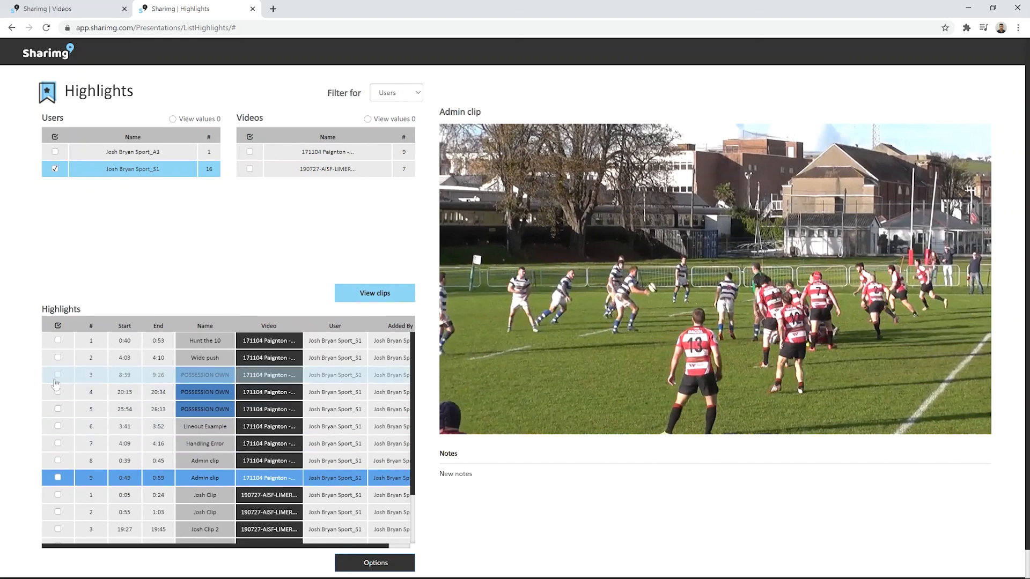
Review the actions offered for highlights 2, 4 and 6 of the 171104 Paignton video selected together, and close the Highlights page.
{"action": "left_click", "coordinate": [58, 358]}
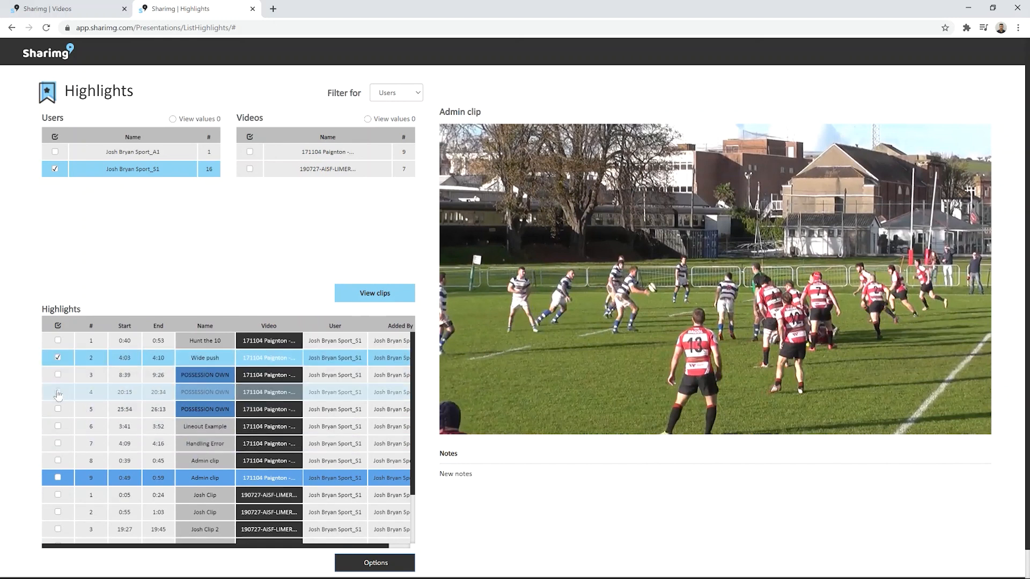
{"action": "left_click", "coordinate": [58, 426]}
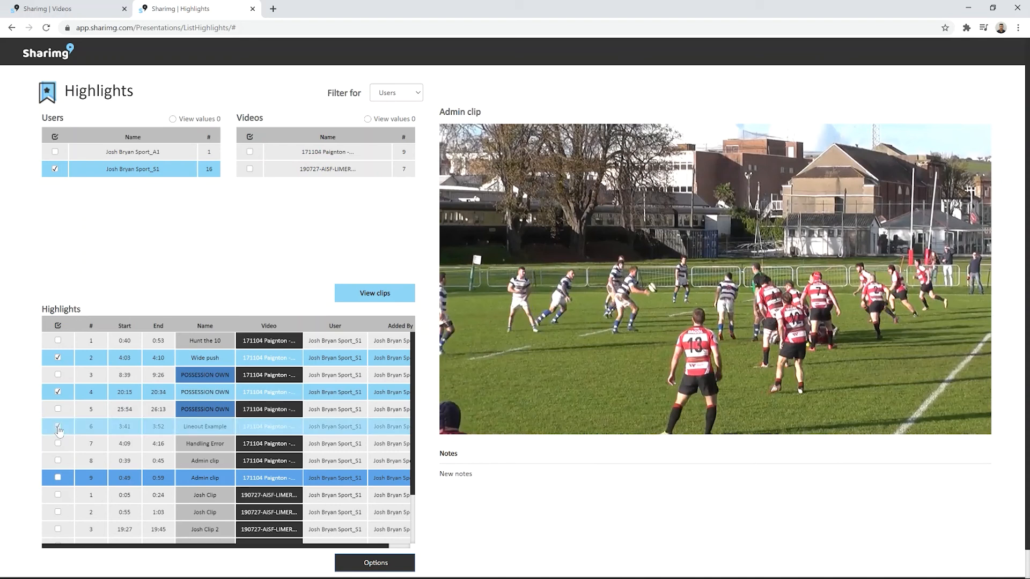
{"action": "left_click", "coordinate": [374, 566]}
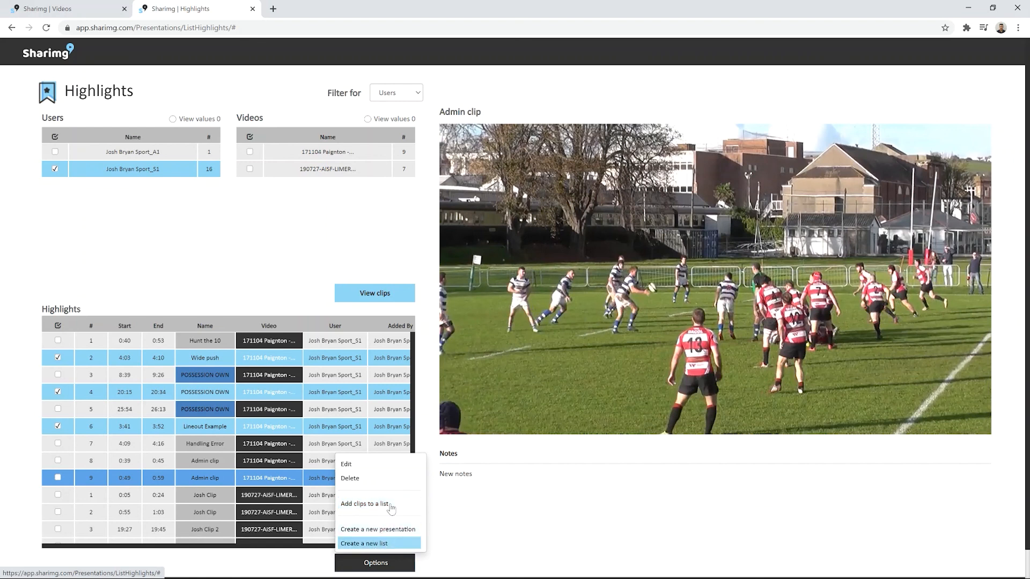
{"action": "left_click", "coordinate": [386, 504]}
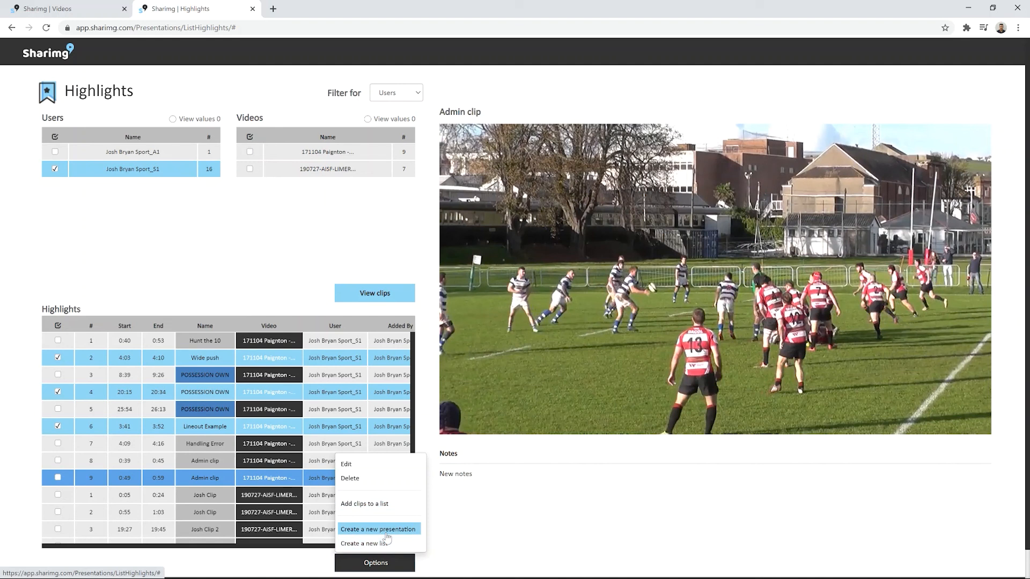
{"action": "left_click", "coordinate": [521, 508]}
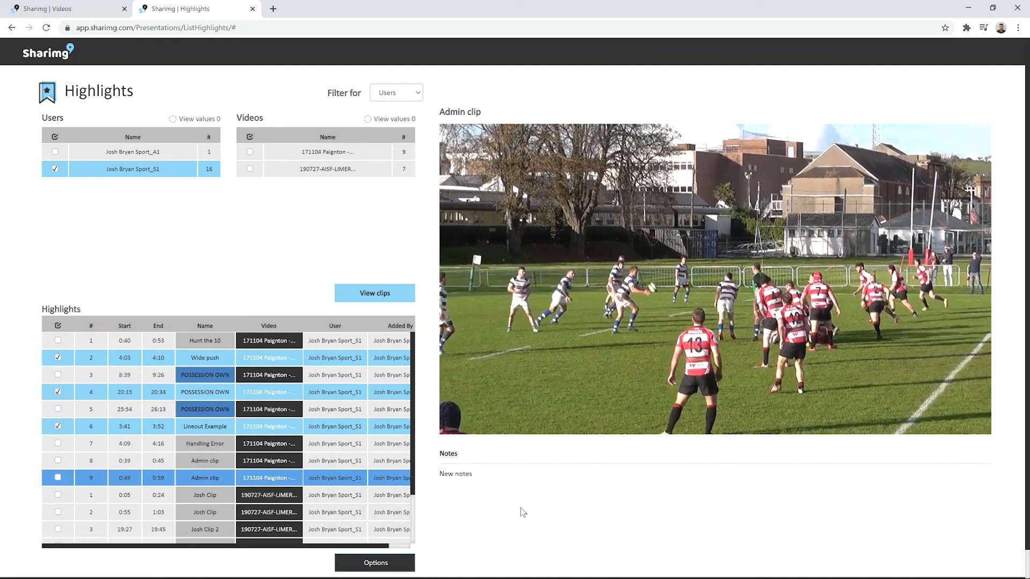
{"action": "left_click", "coordinate": [252, 8]}
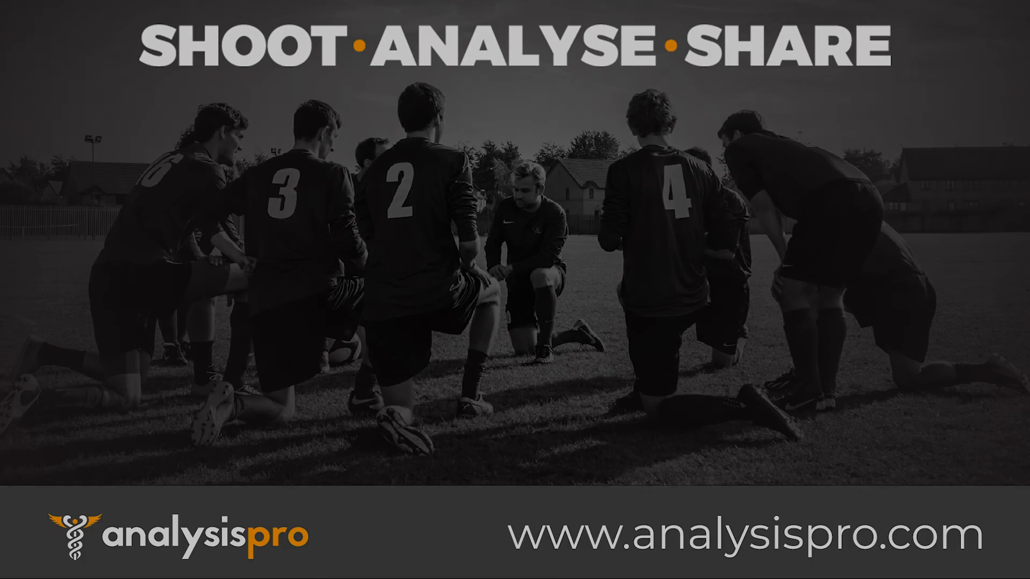